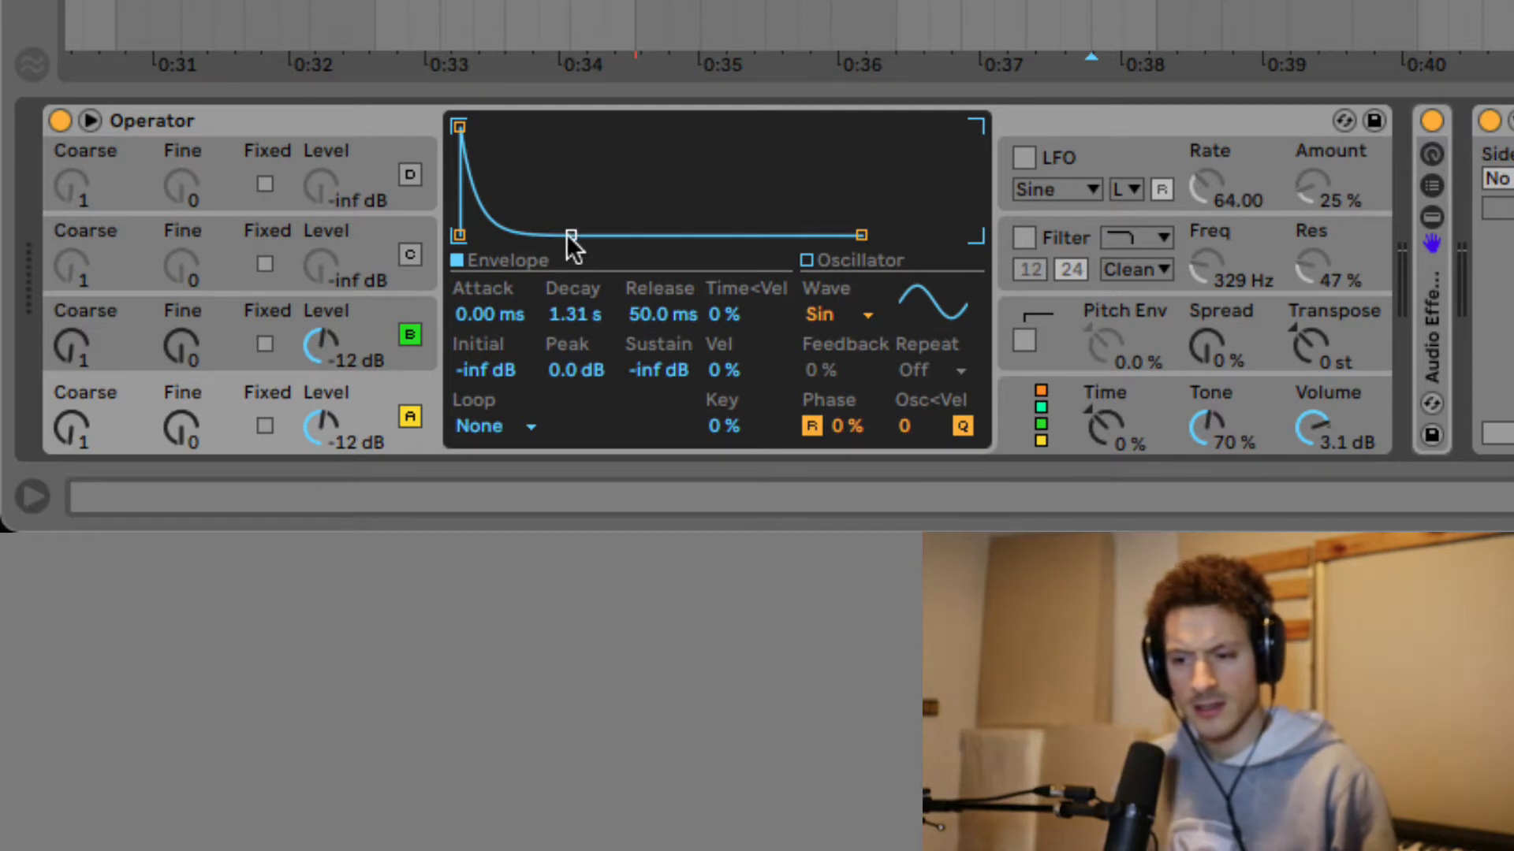
# Return operator A's sustain to full, drop operator B's level to -inf dB, and bypass the post-Operator effects.
pyautogui.moveTo(571, 235); pyautogui.dragTo(595, 127)
pyautogui.click(255, 348)
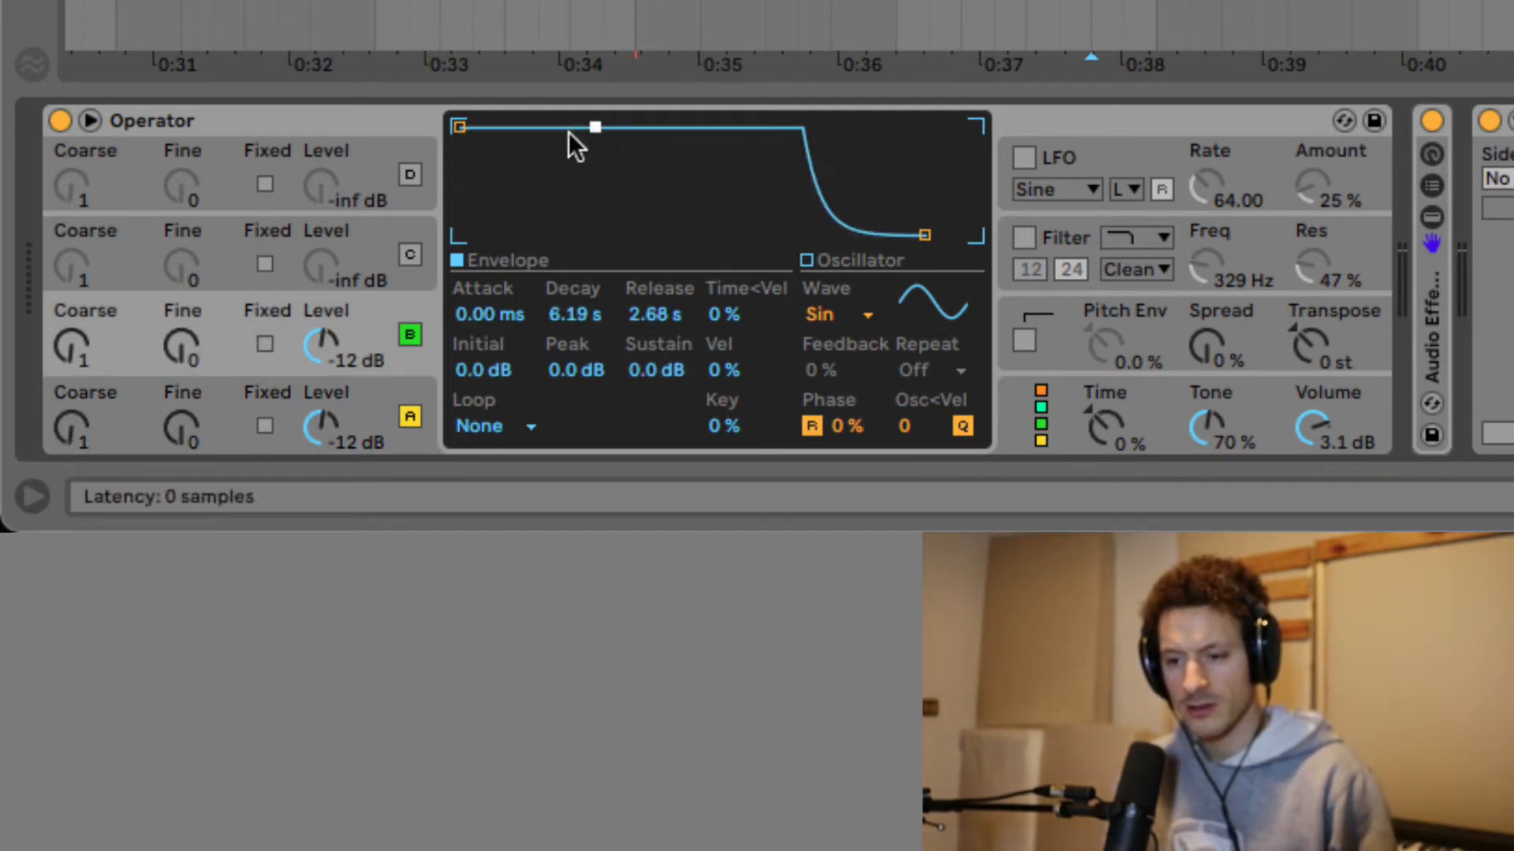
pyautogui.moveTo(347, 367); pyautogui.dragTo(347, 425)
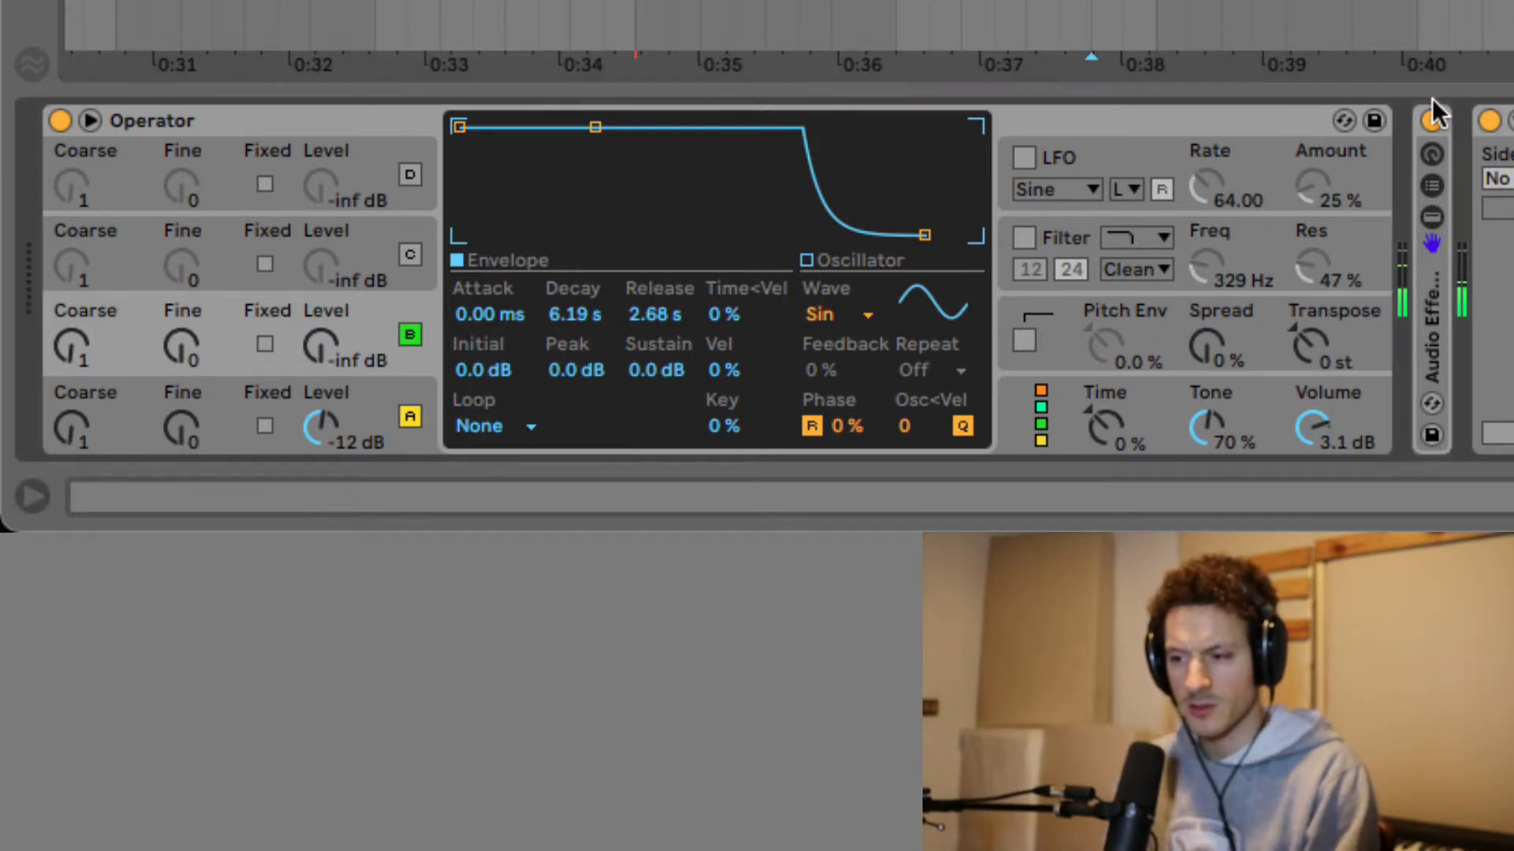
pyautogui.click(1432, 118)
pyautogui.click(1490, 120)
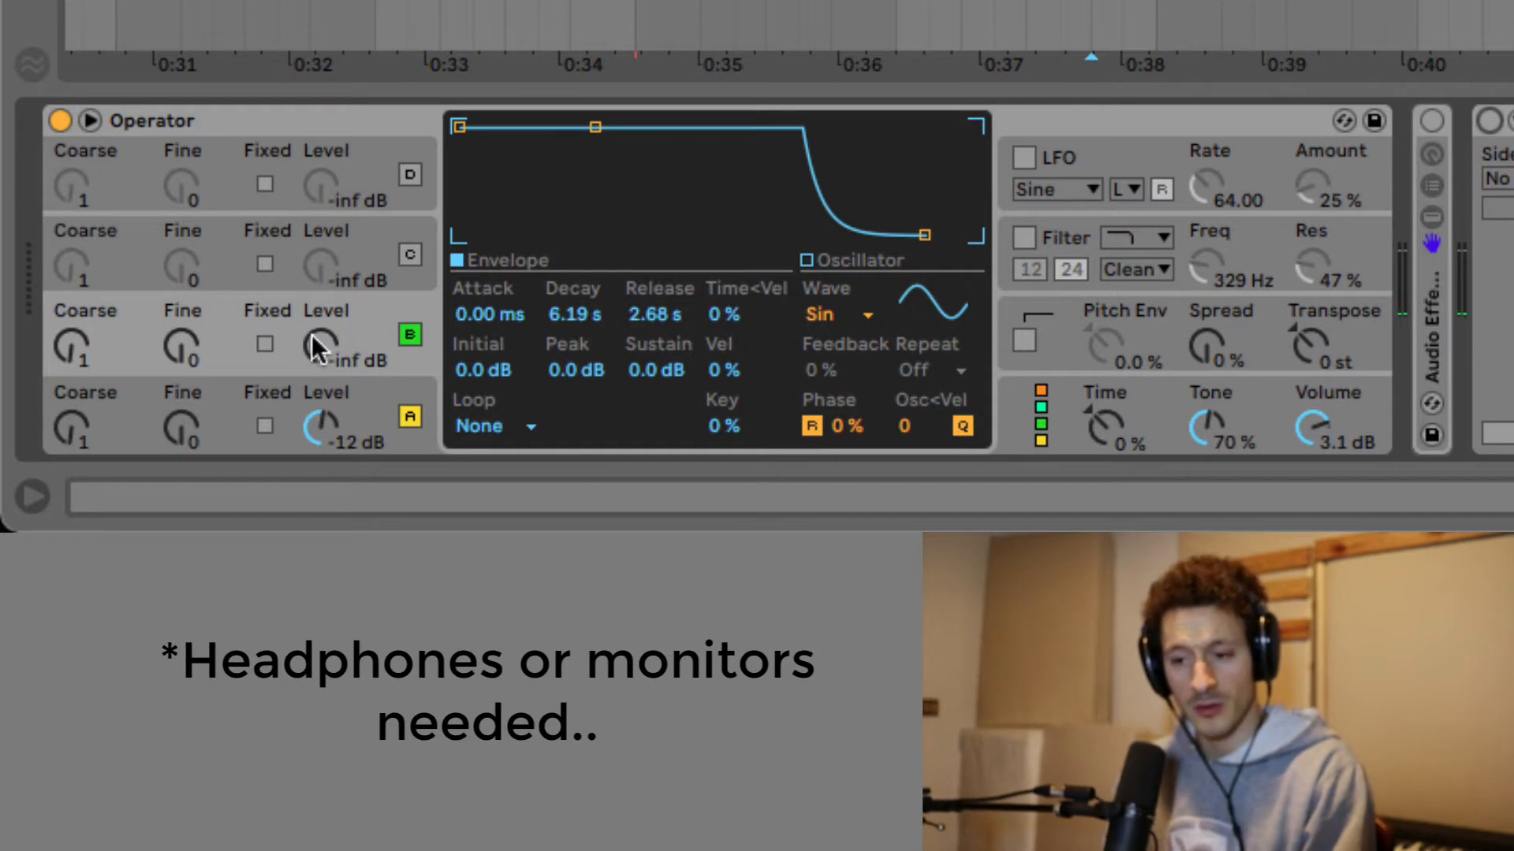
# Raise operator B's level from -inf through -41 dB to -34 dB, checking operator A's envelope in between.
pyautogui.moveTo(324, 348); pyautogui.dragTo(325, 327)
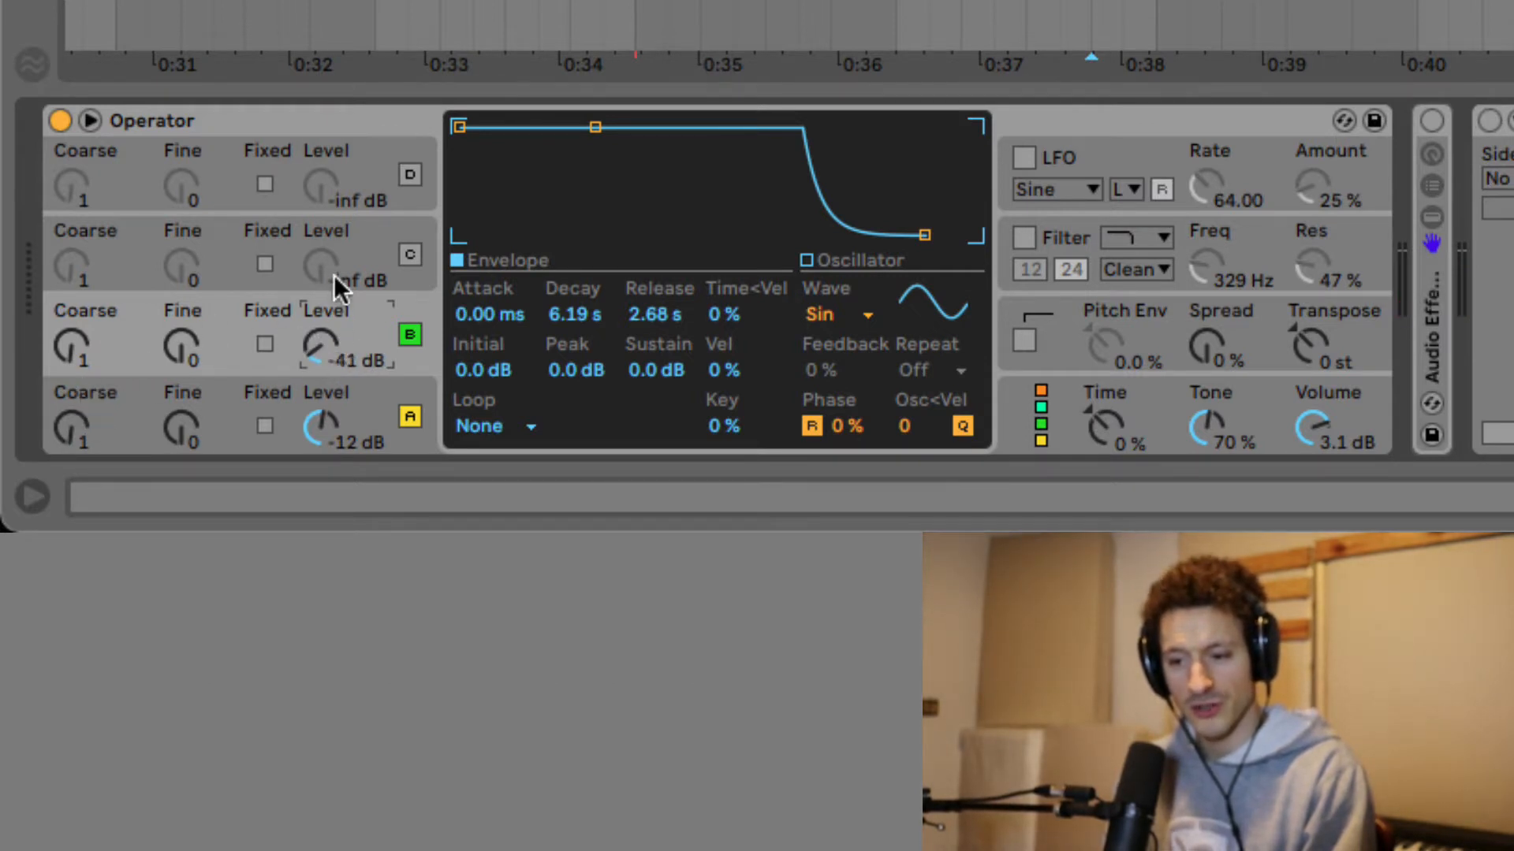
pyautogui.click(239, 414)
pyautogui.click(239, 323)
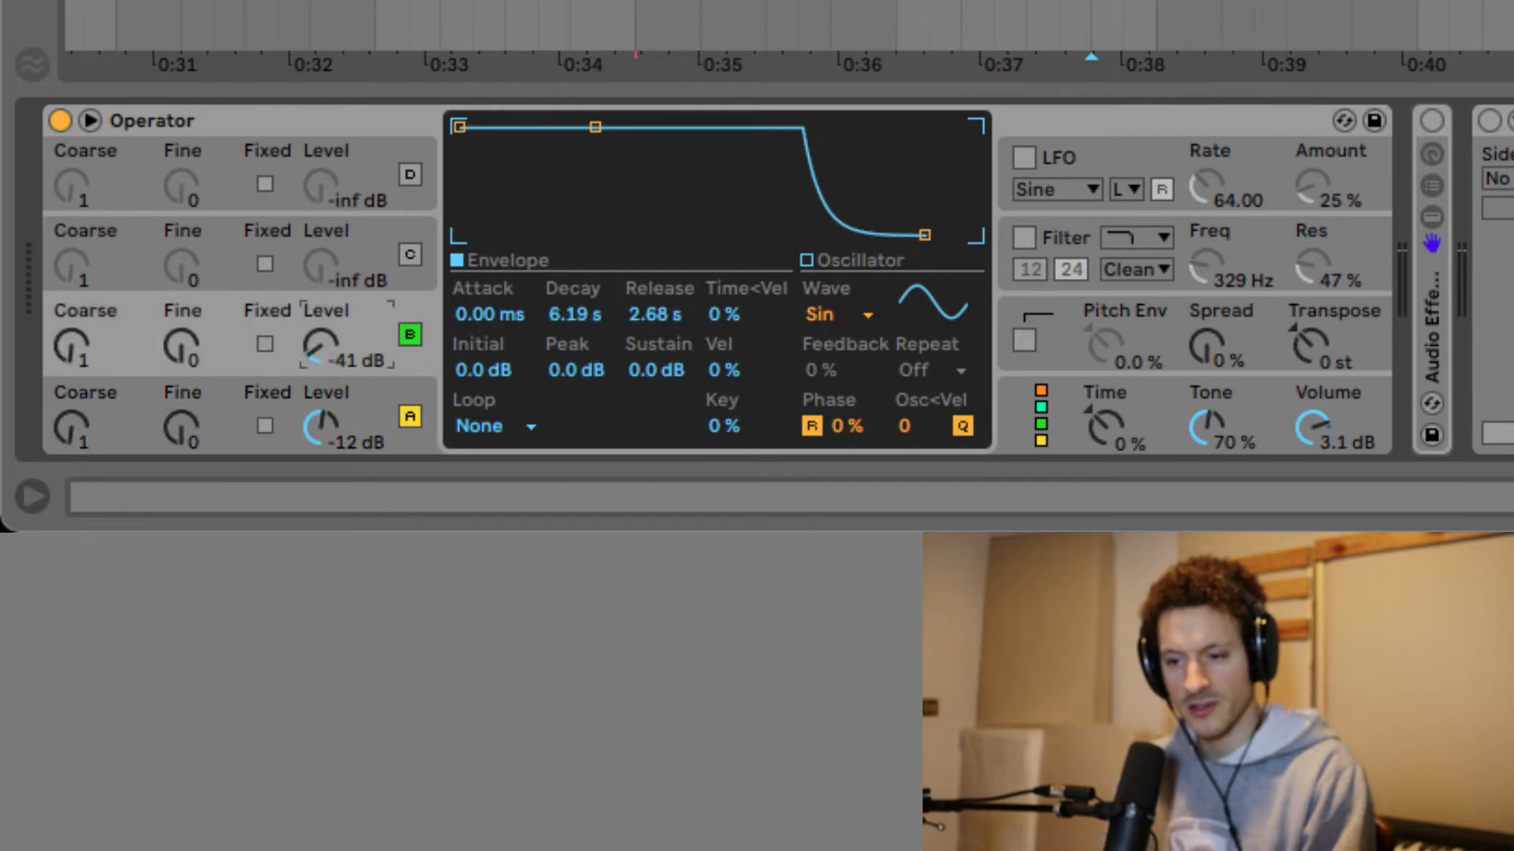
pyautogui.moveTo(321, 345); pyautogui.dragTo(321, 300)
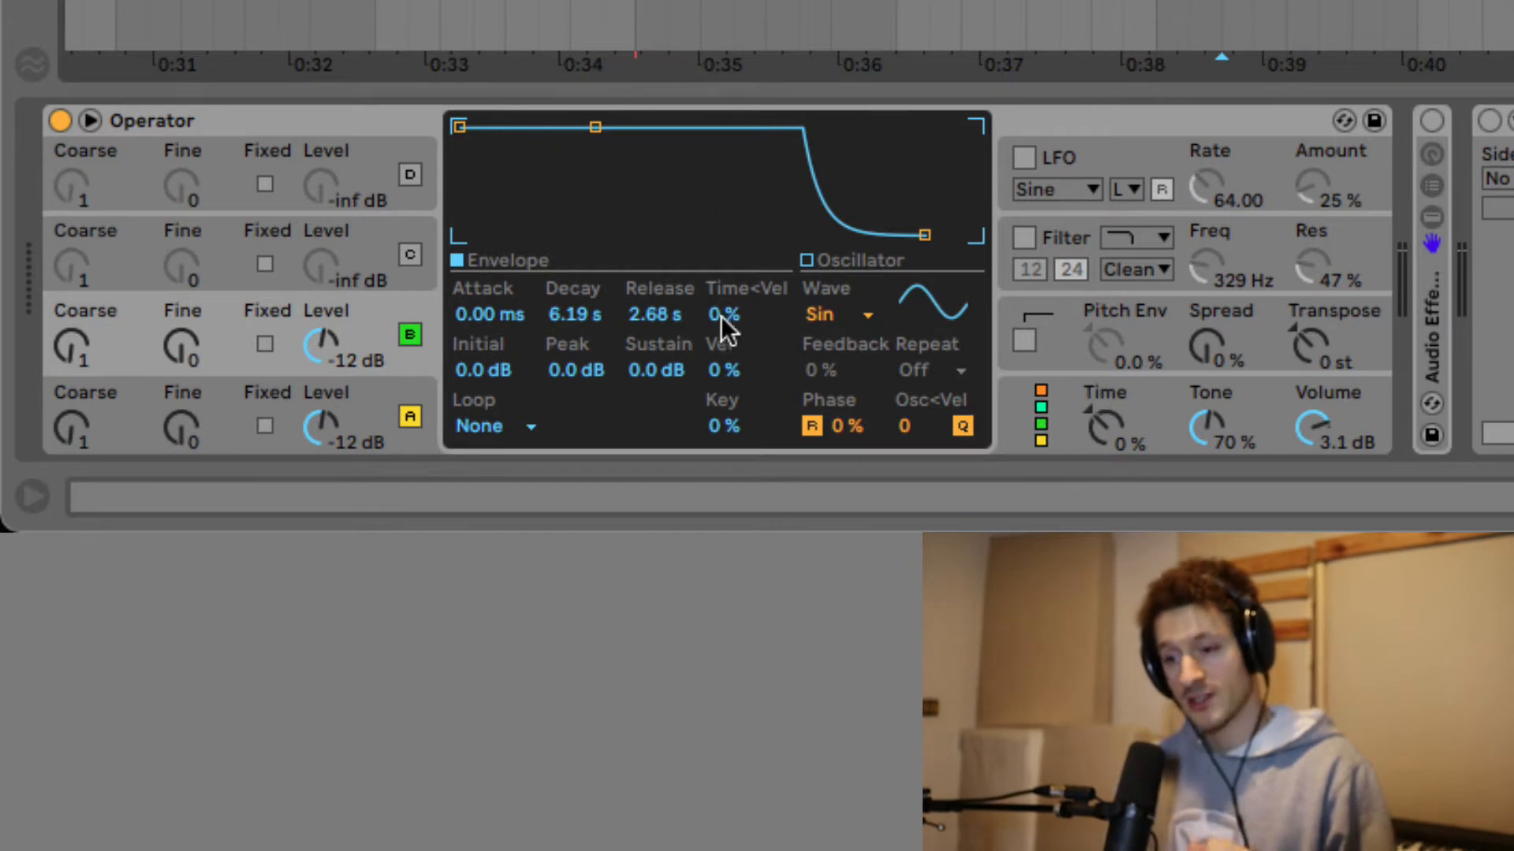
# Drop operator A's sustain to -inf dB and shorten its decay to 1.47 s while playing.
pyautogui.click(226, 401)
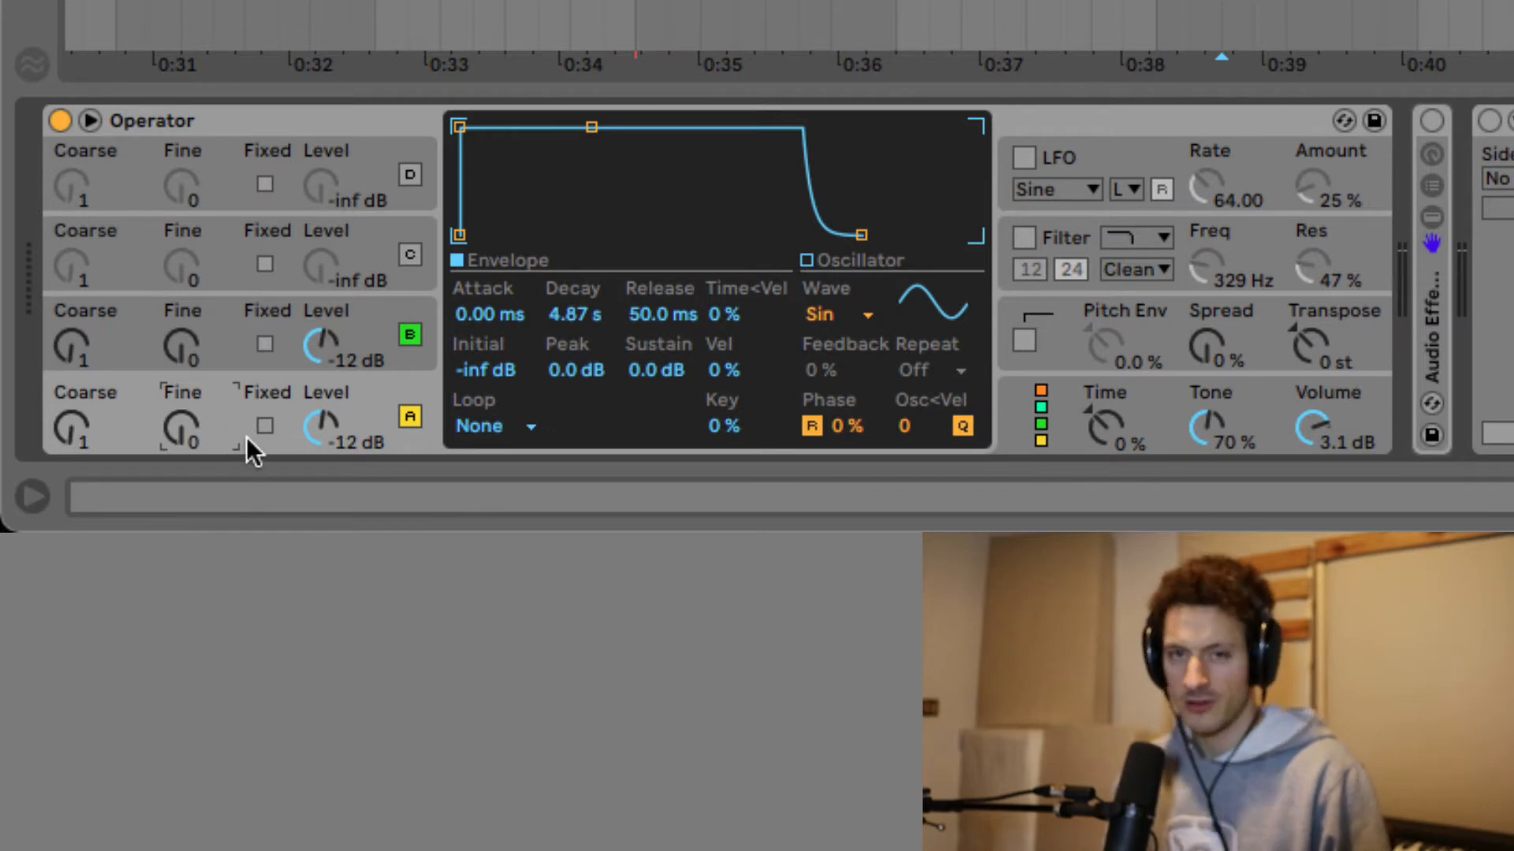
pyautogui.moveTo(583, 126); pyautogui.dragTo(591, 234)
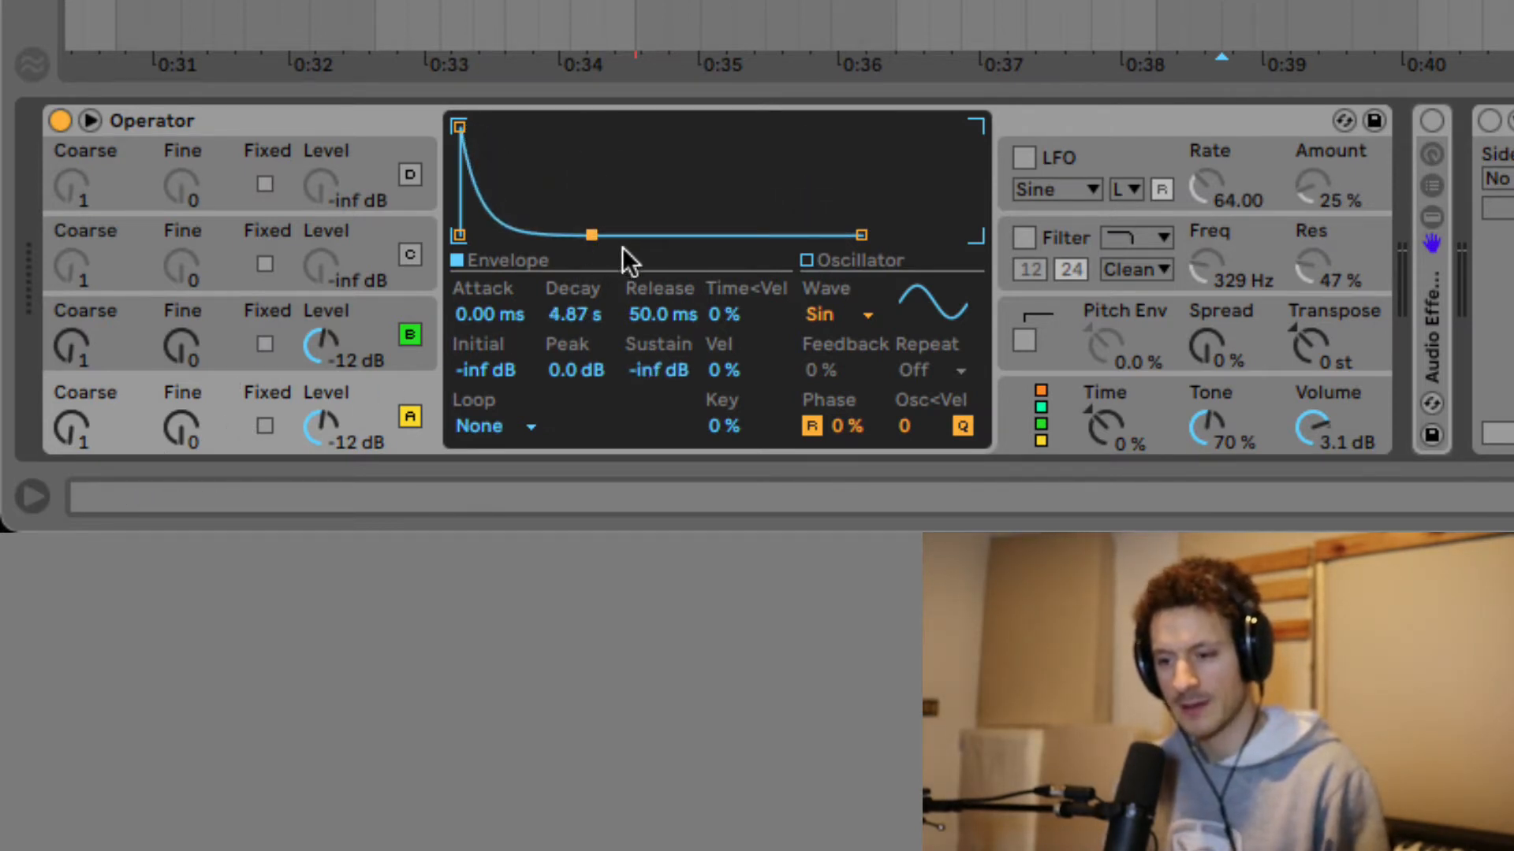
pyautogui.press('space')
pyautogui.moveTo(591, 235); pyautogui.dragTo(573, 235)
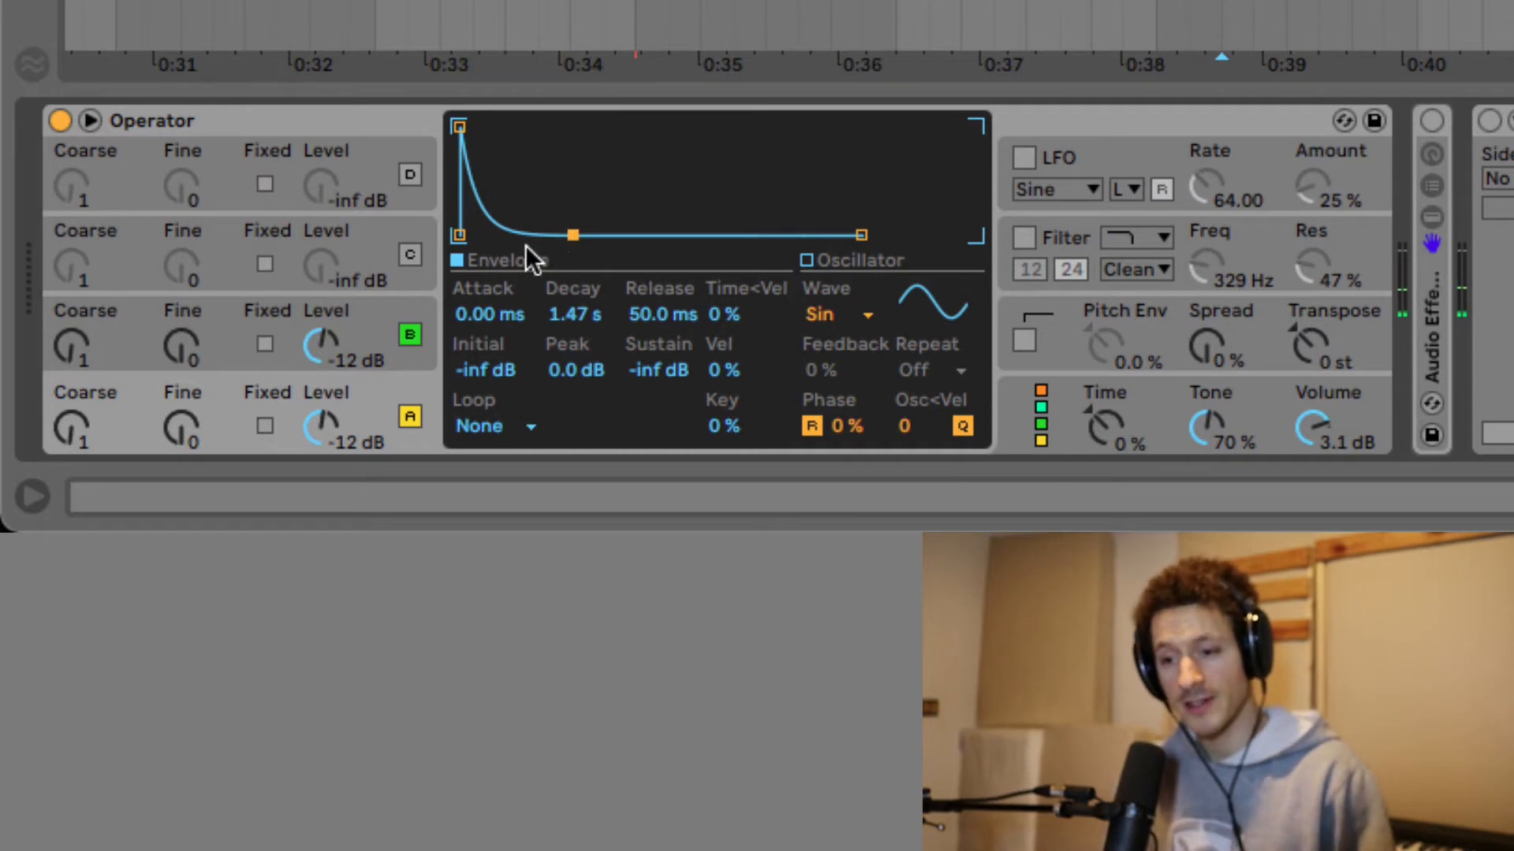
# Give operator B a 20.2 ms attack that decays to silence, then re-enable the Audio Effect Rack.
pyautogui.click(220, 315)
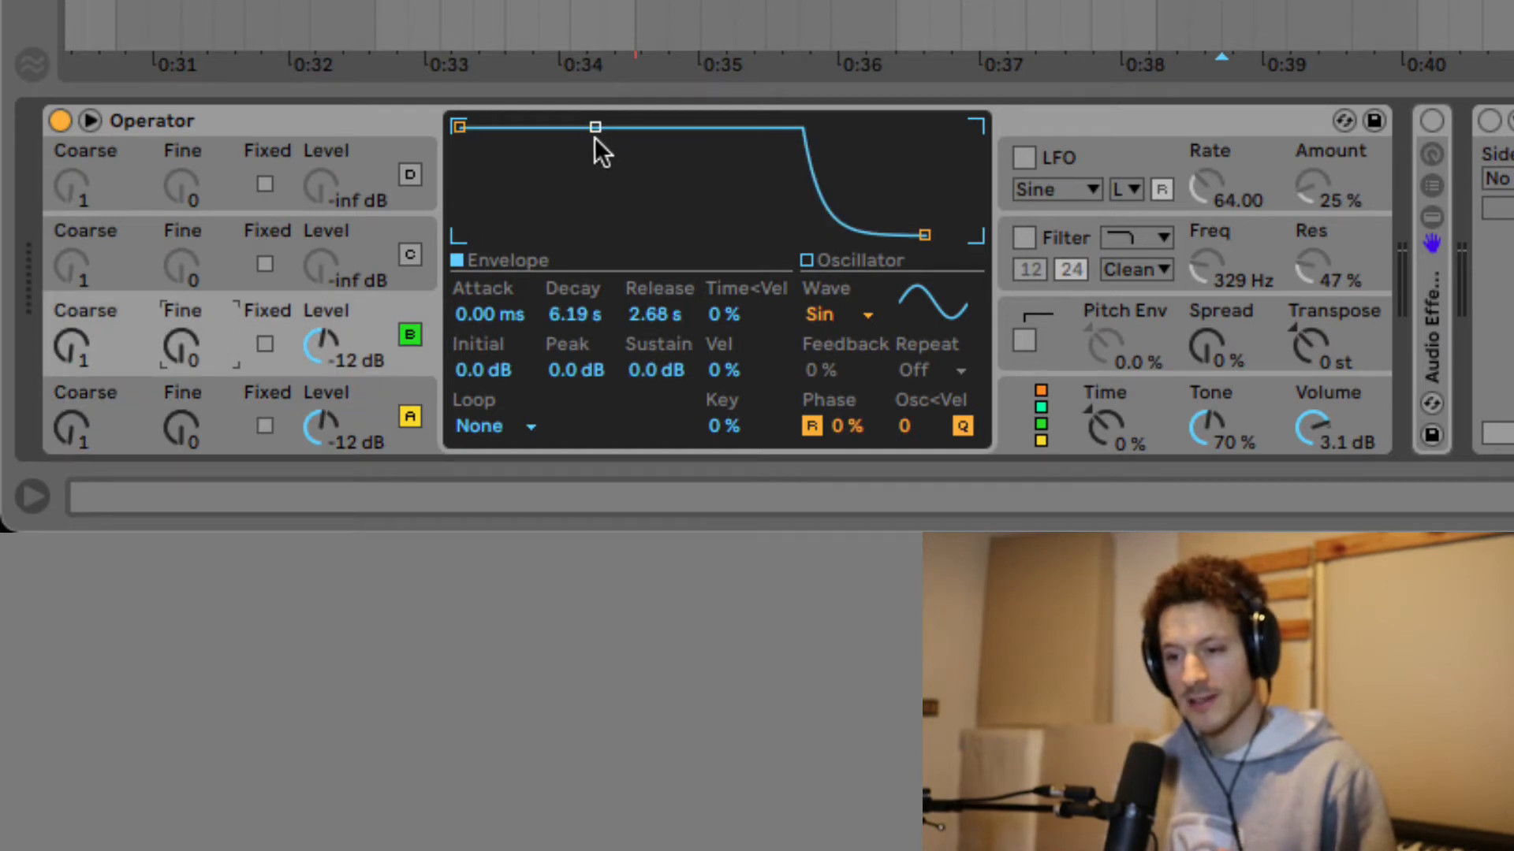
pyautogui.moveTo(595, 128); pyautogui.dragTo(580, 234)
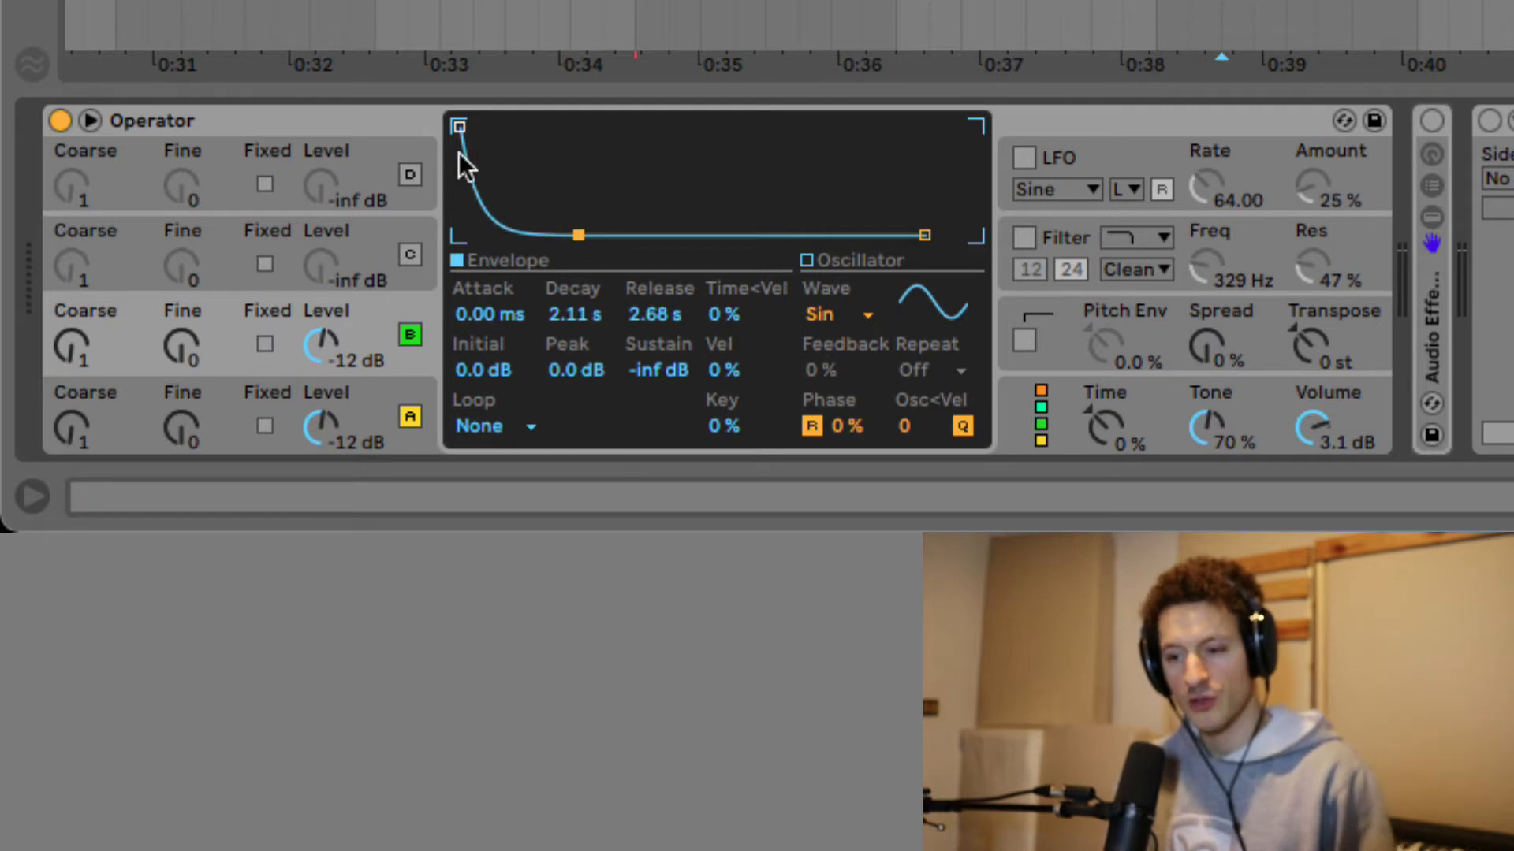
pyautogui.moveTo(459, 126); pyautogui.dragTo(492, 126)
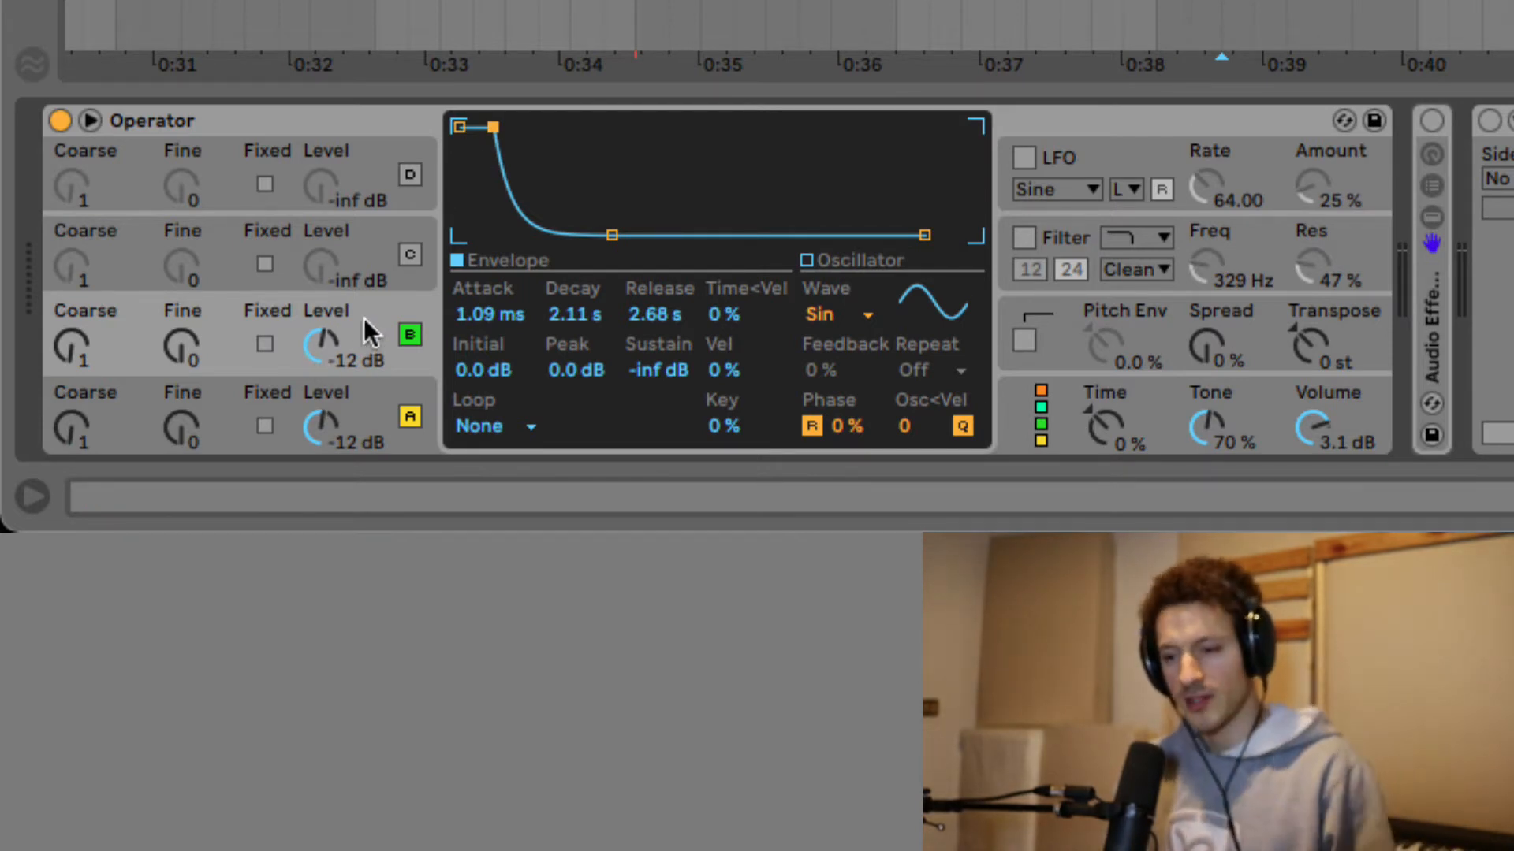
pyautogui.press('space')
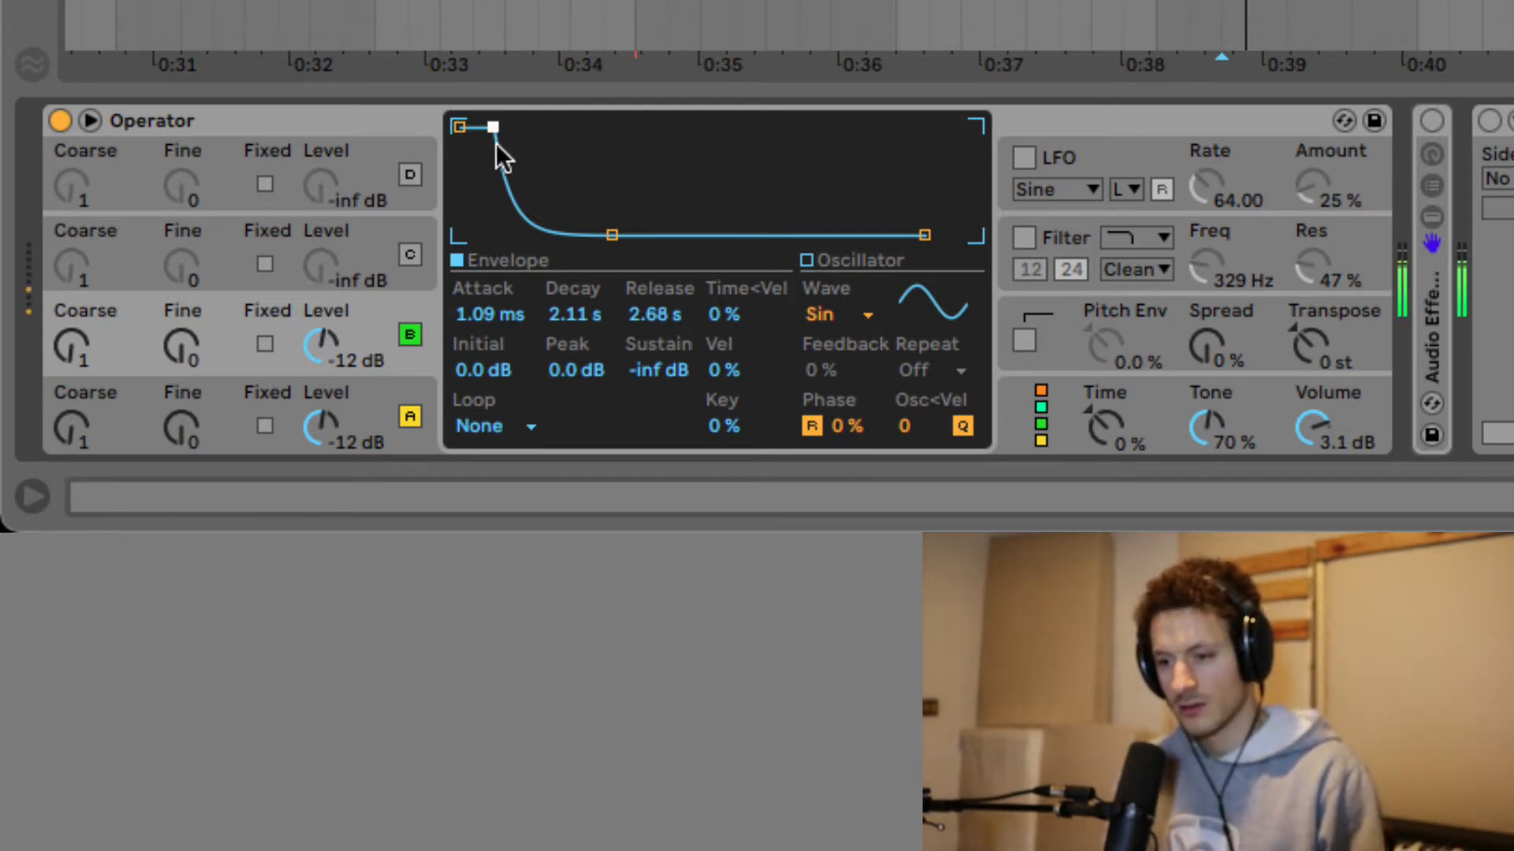
pyautogui.moveTo(496, 128); pyautogui.dragTo(534, 127)
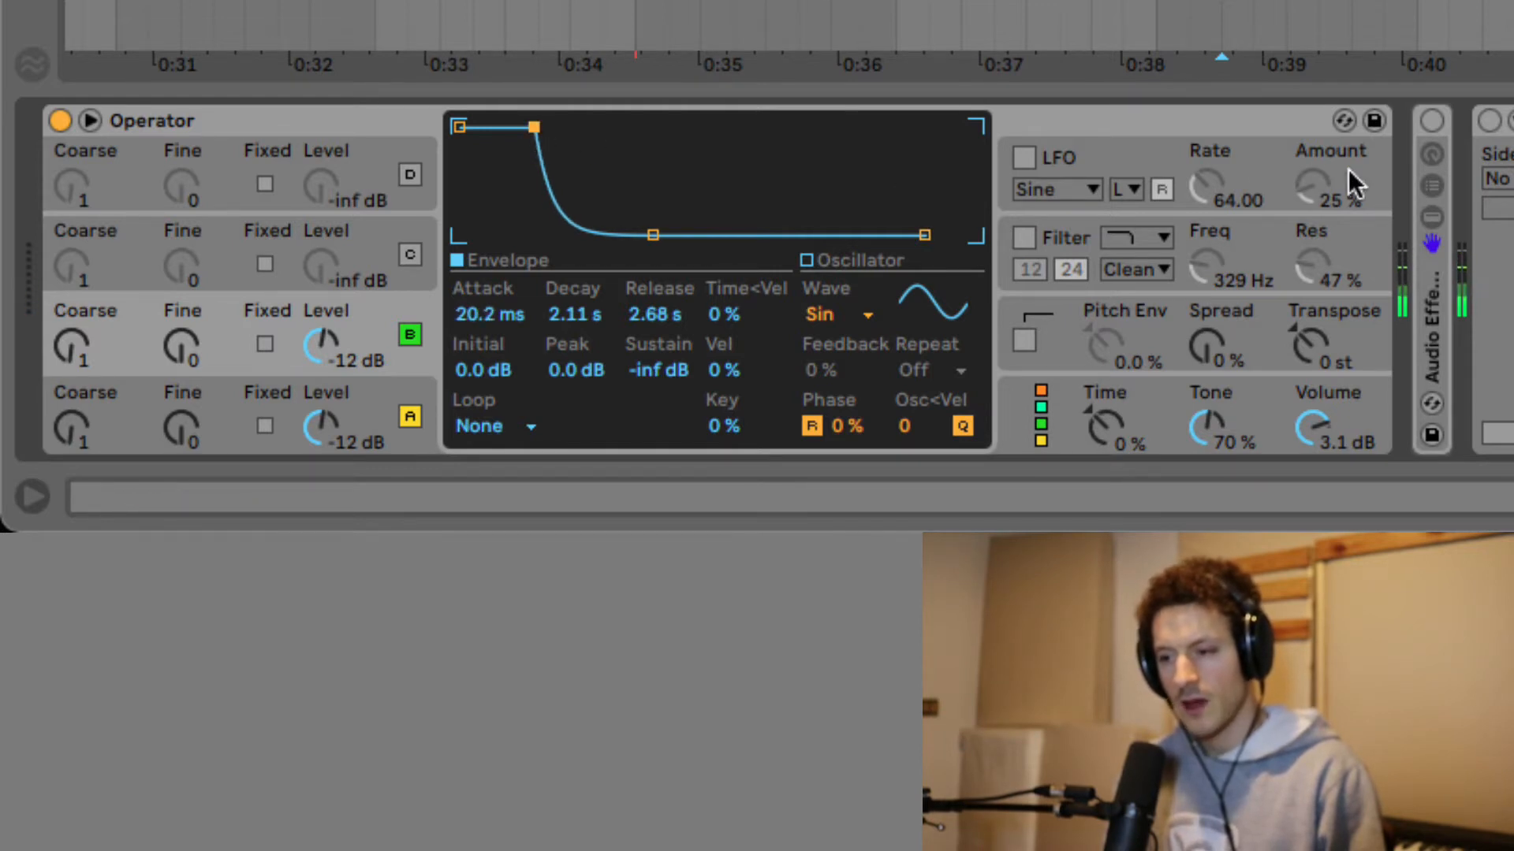
pyautogui.click(1432, 120)
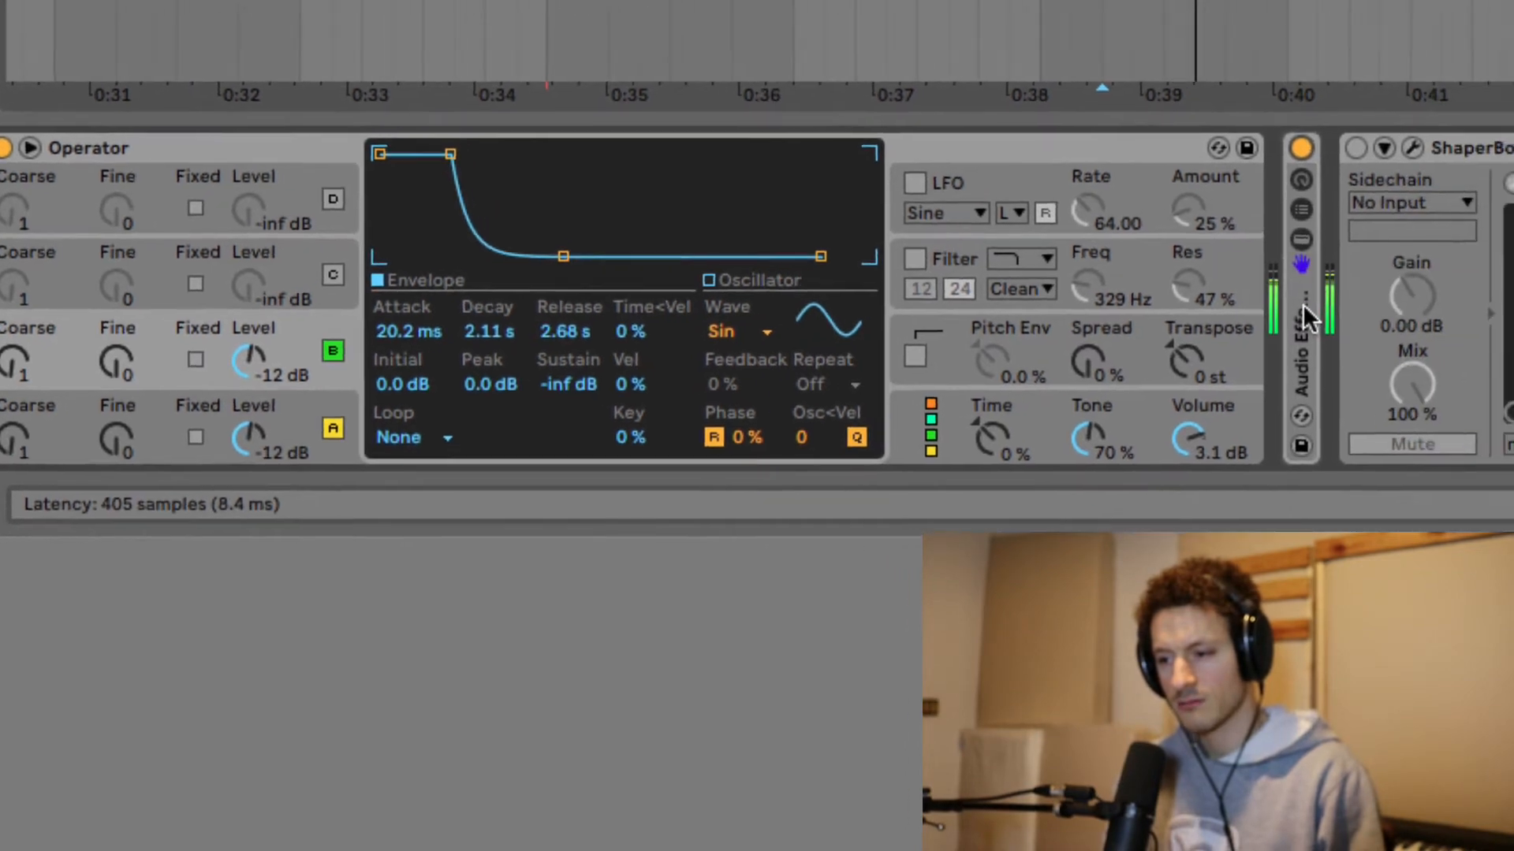
# Unfold the Audio Effect Rack and switch on ShaperBox 2 at the end of its chain.
pyautogui.doubleClick(1433, 300)
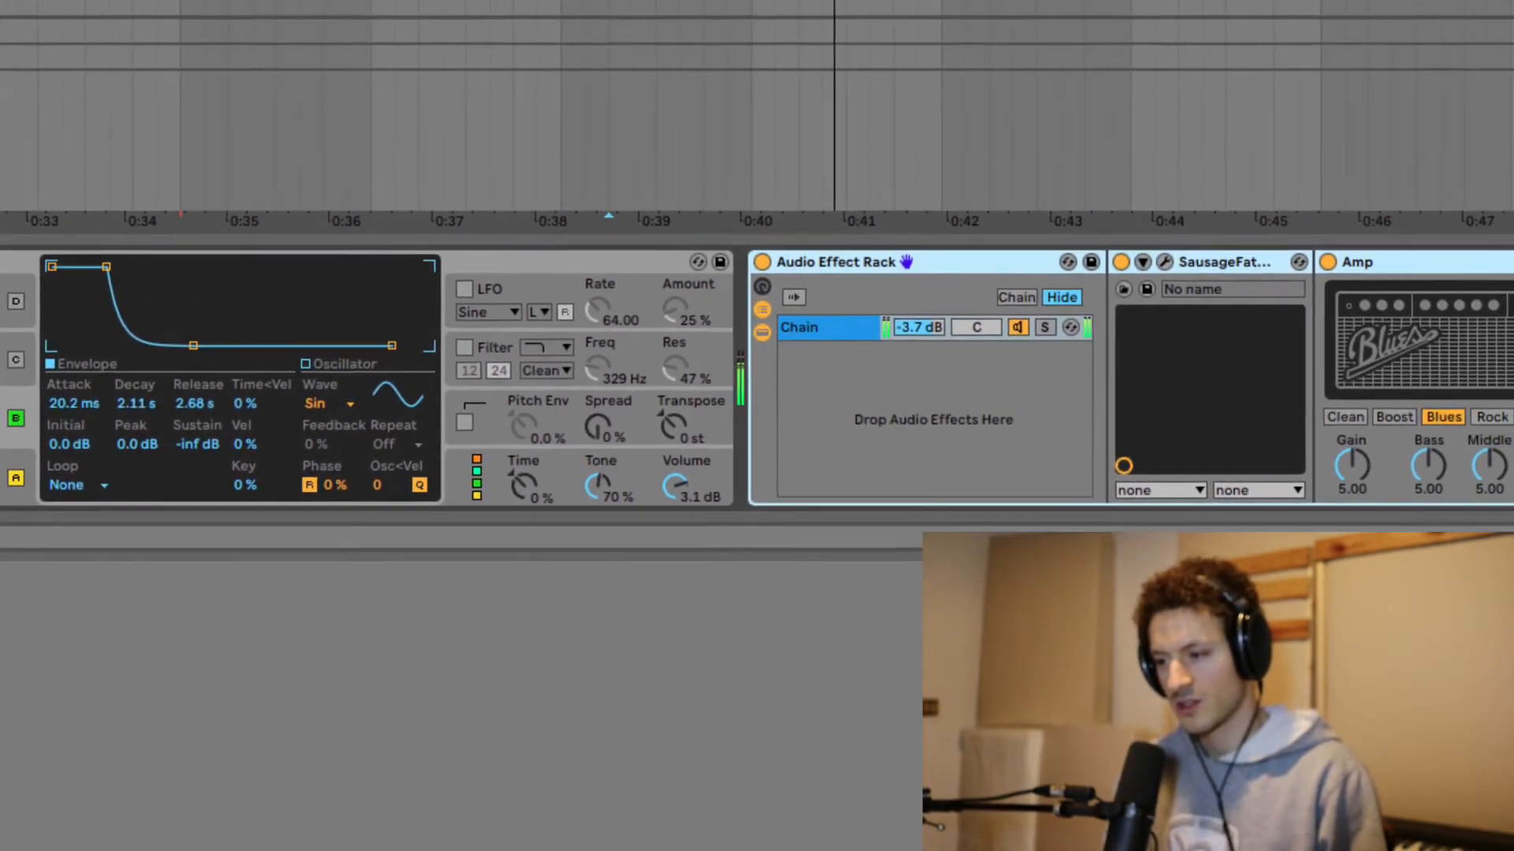
pyautogui.hscroll(10, 1193, 393)
pyautogui.hscroll(10, 1208, 387)
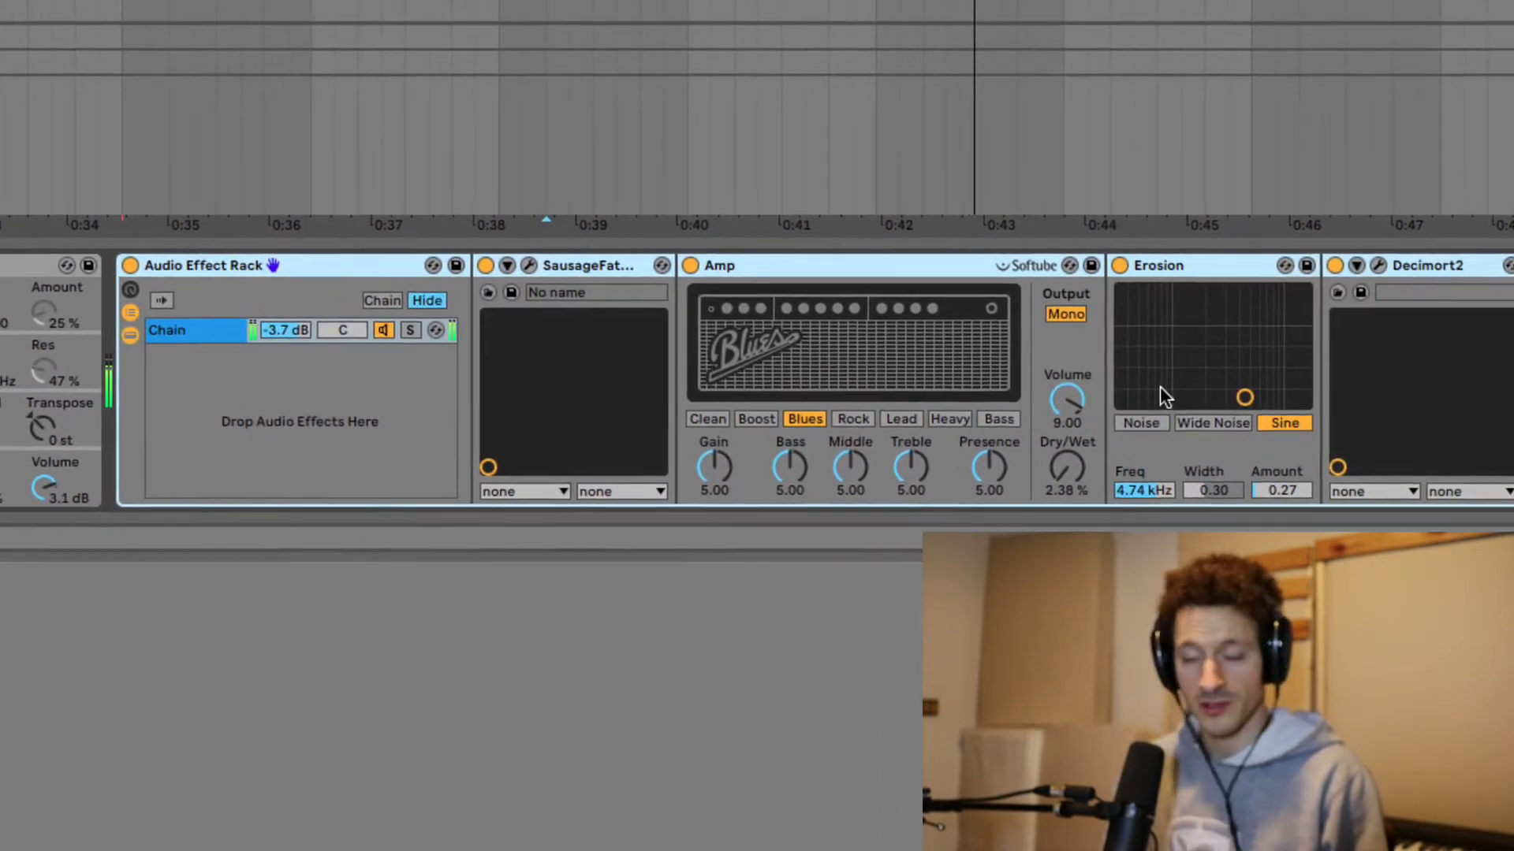
pyautogui.click(1409, 264)
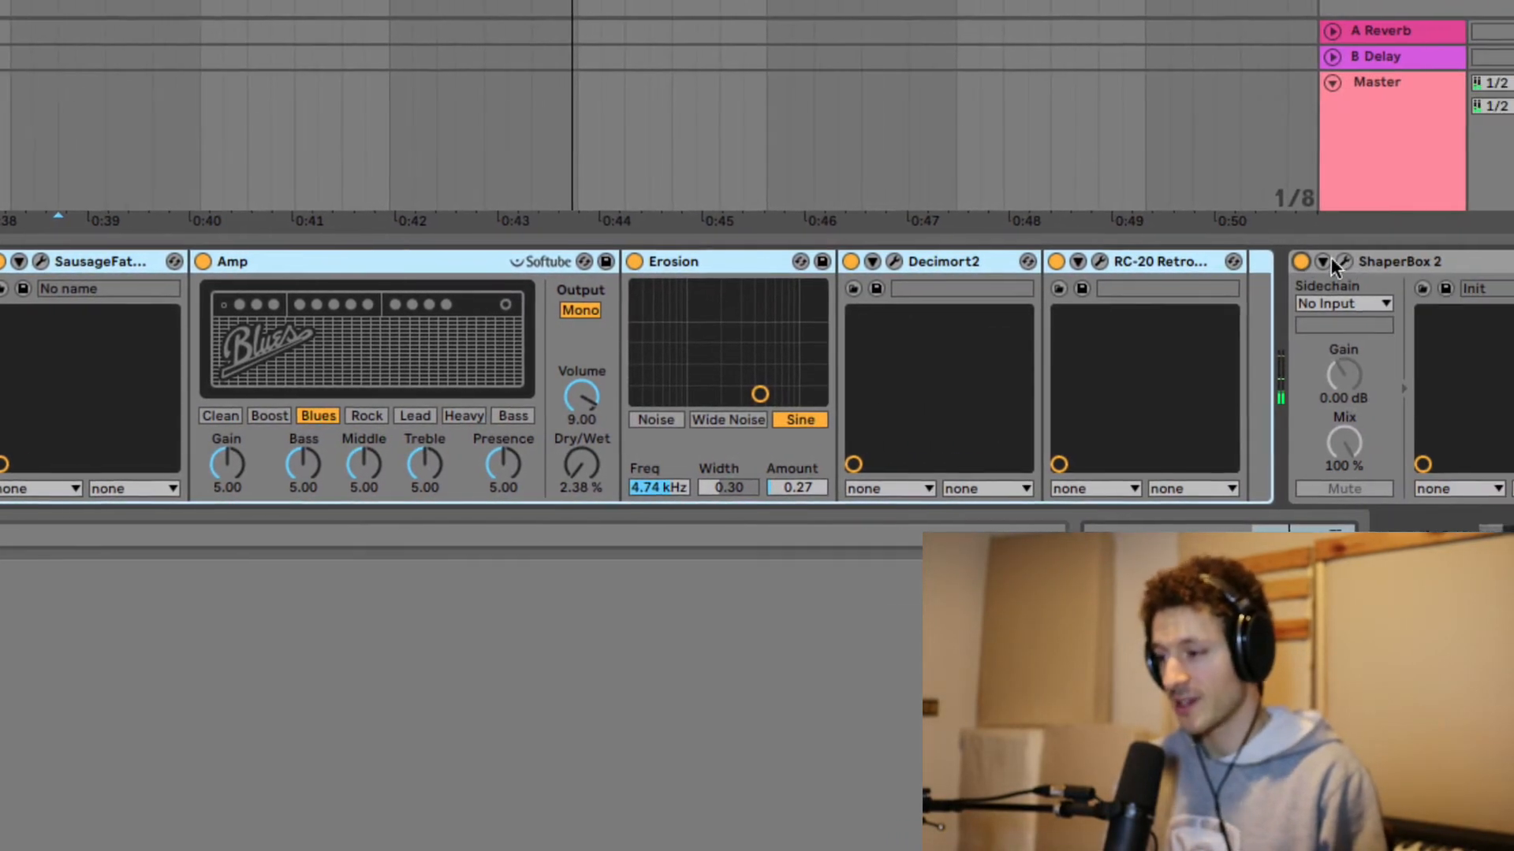
pyautogui.hscroll(-4, 935, 252)
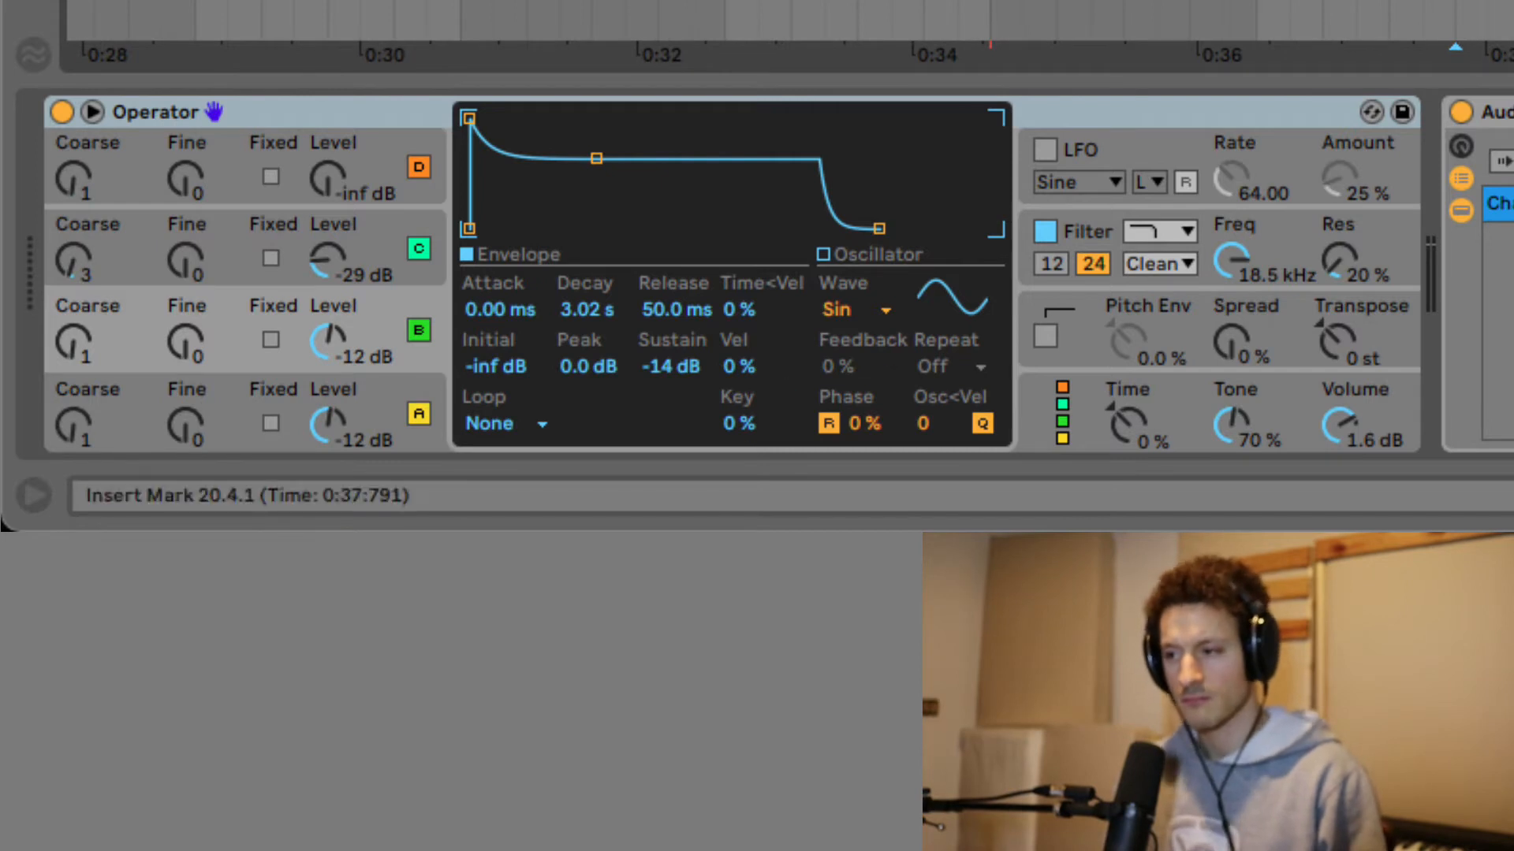
# Set operator B's attack to 15.5 ms and its level to -13 dB, then view another track's Operator.
pyautogui.hscroll(-5, 738, 268)
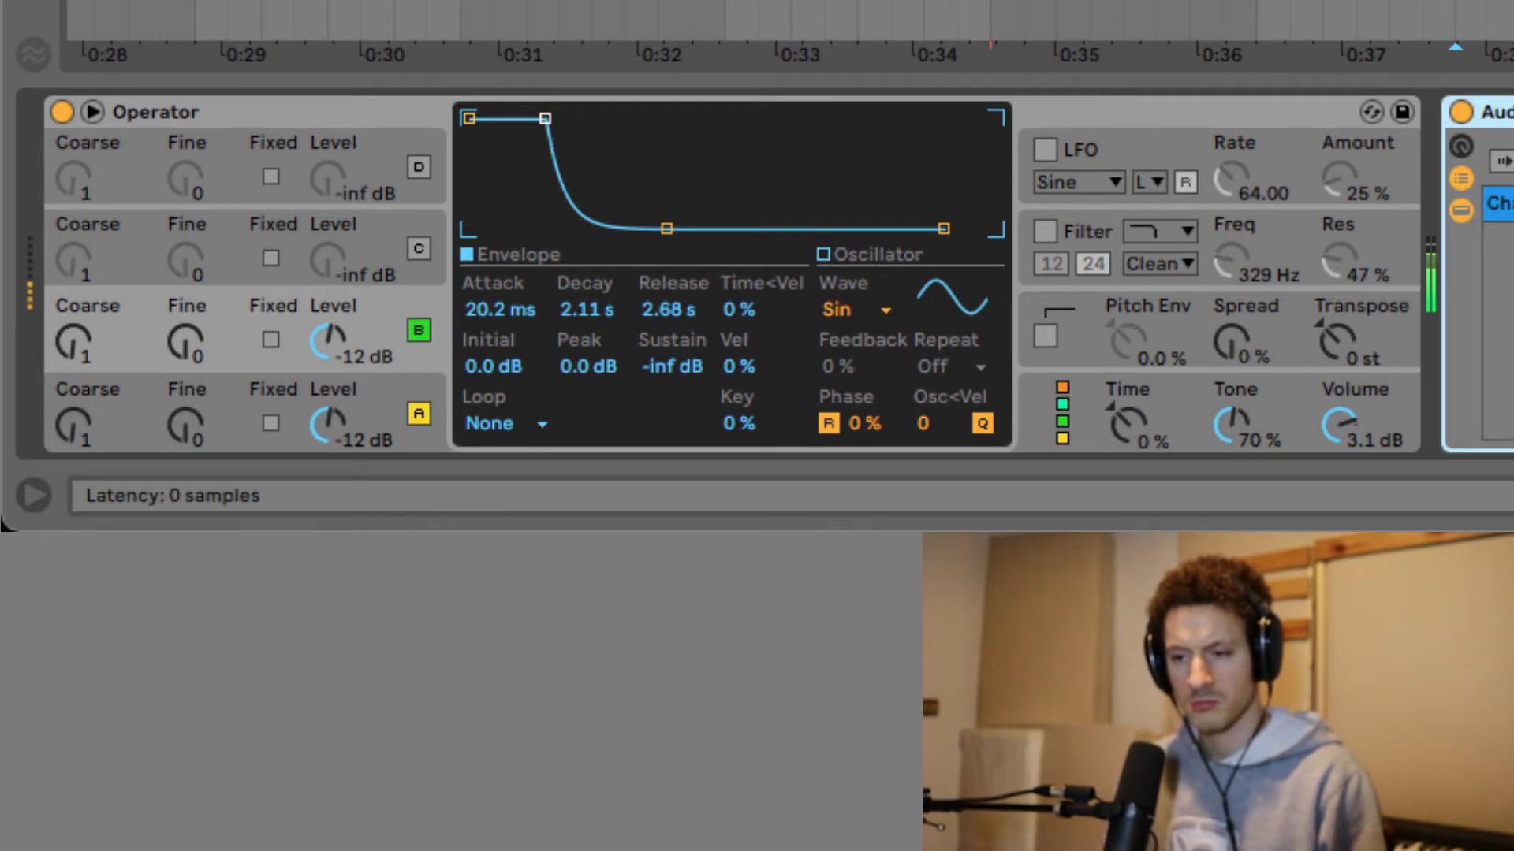
pyautogui.moveTo(545, 119); pyautogui.dragTo(541, 119)
pyautogui.moveTo(348, 345); pyautogui.dragTo(331, 355)
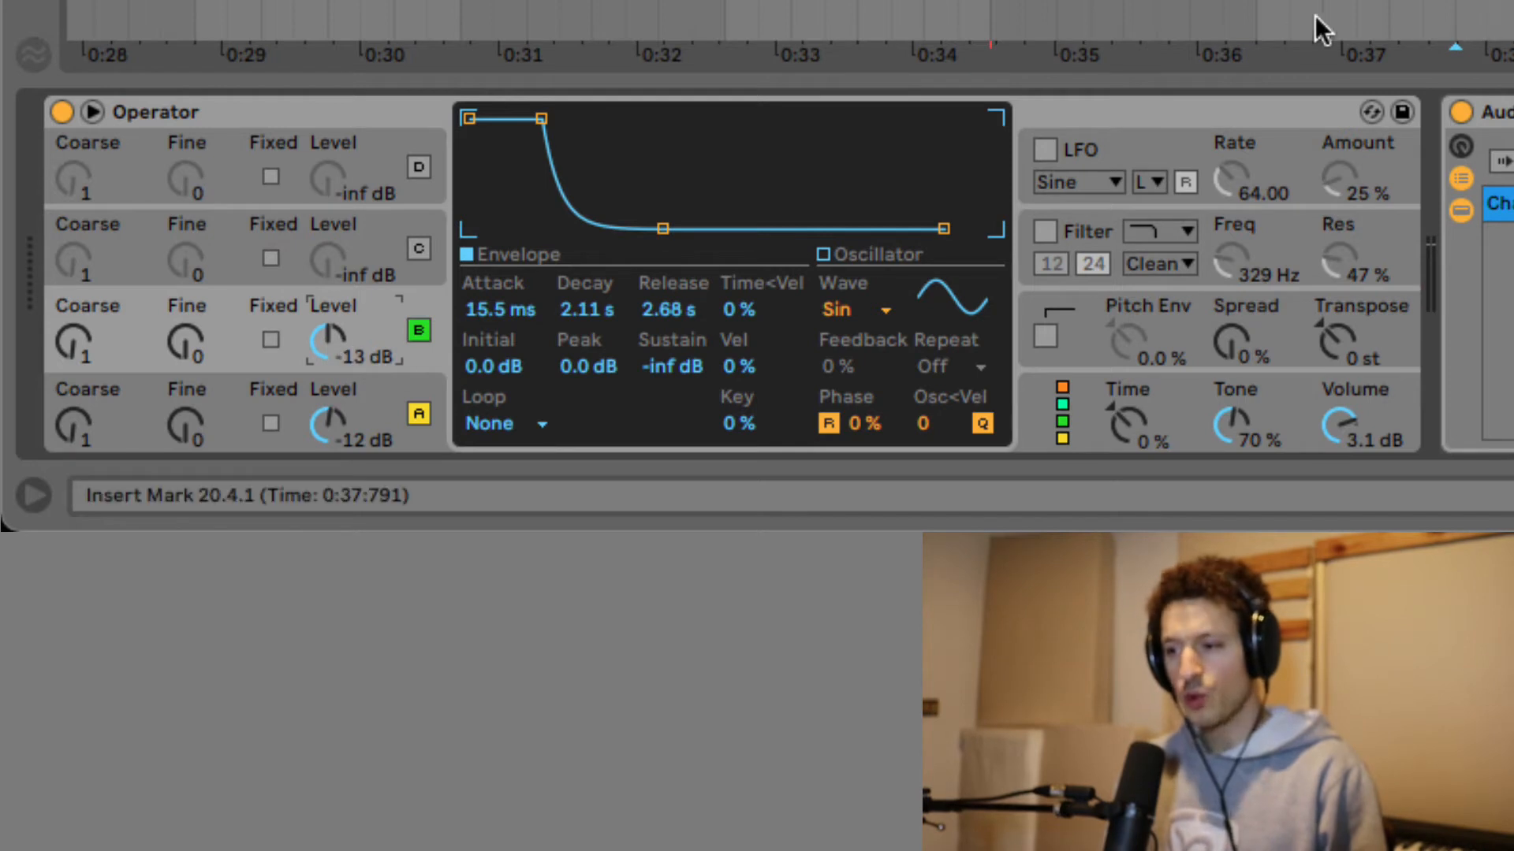
pyautogui.click(1513, 1)
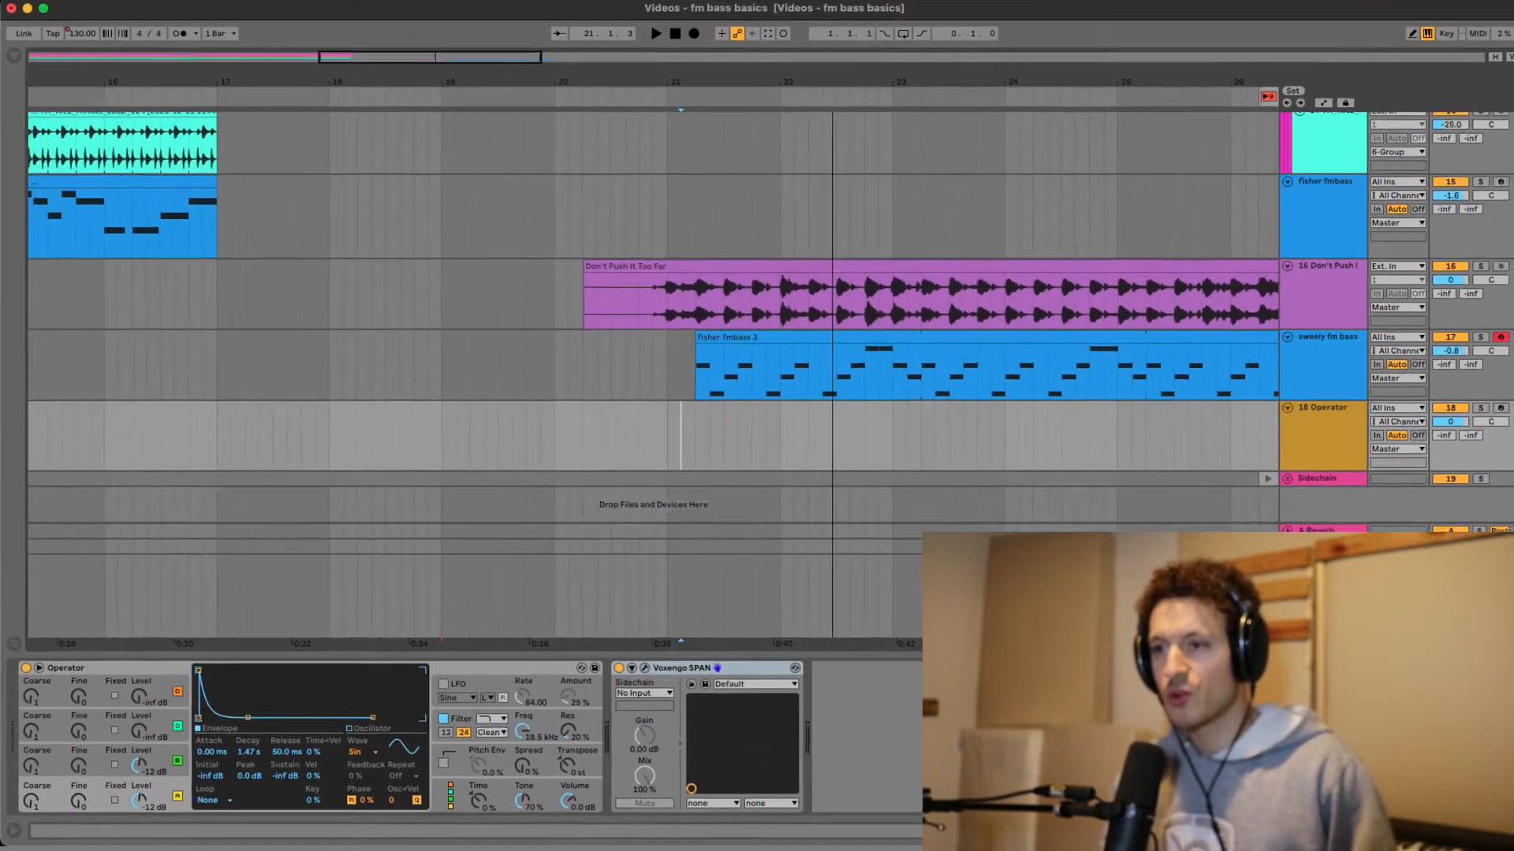
# Scroll the arrangement back to the song start and top, placing the playhead near the beginning.
pyautogui.hscroll(-10, 265, 110)
pyautogui.hscroll(-8, 268, 79)
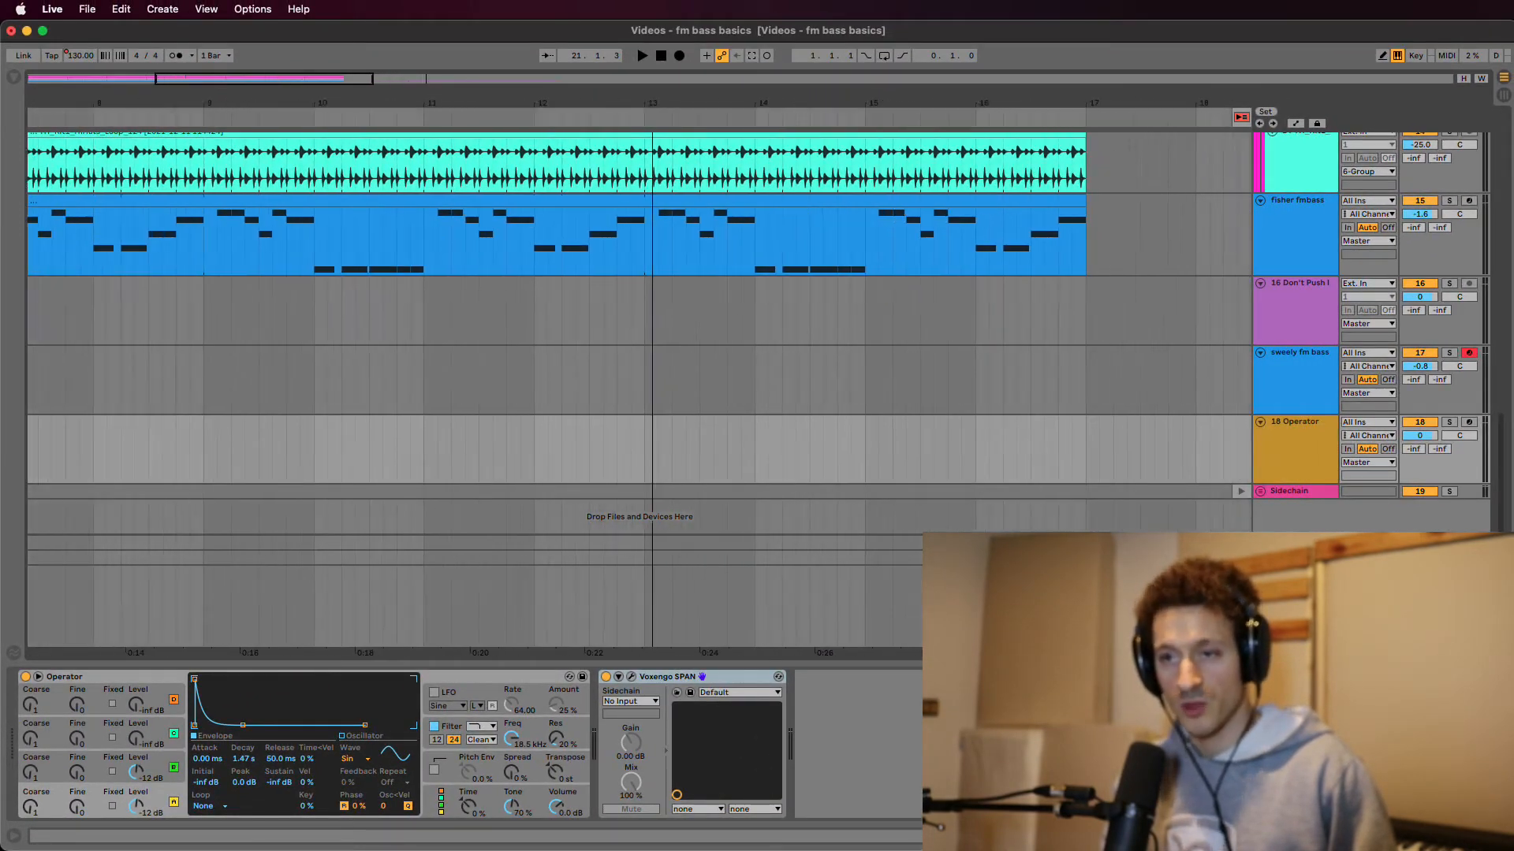
pyautogui.click(41, 309)
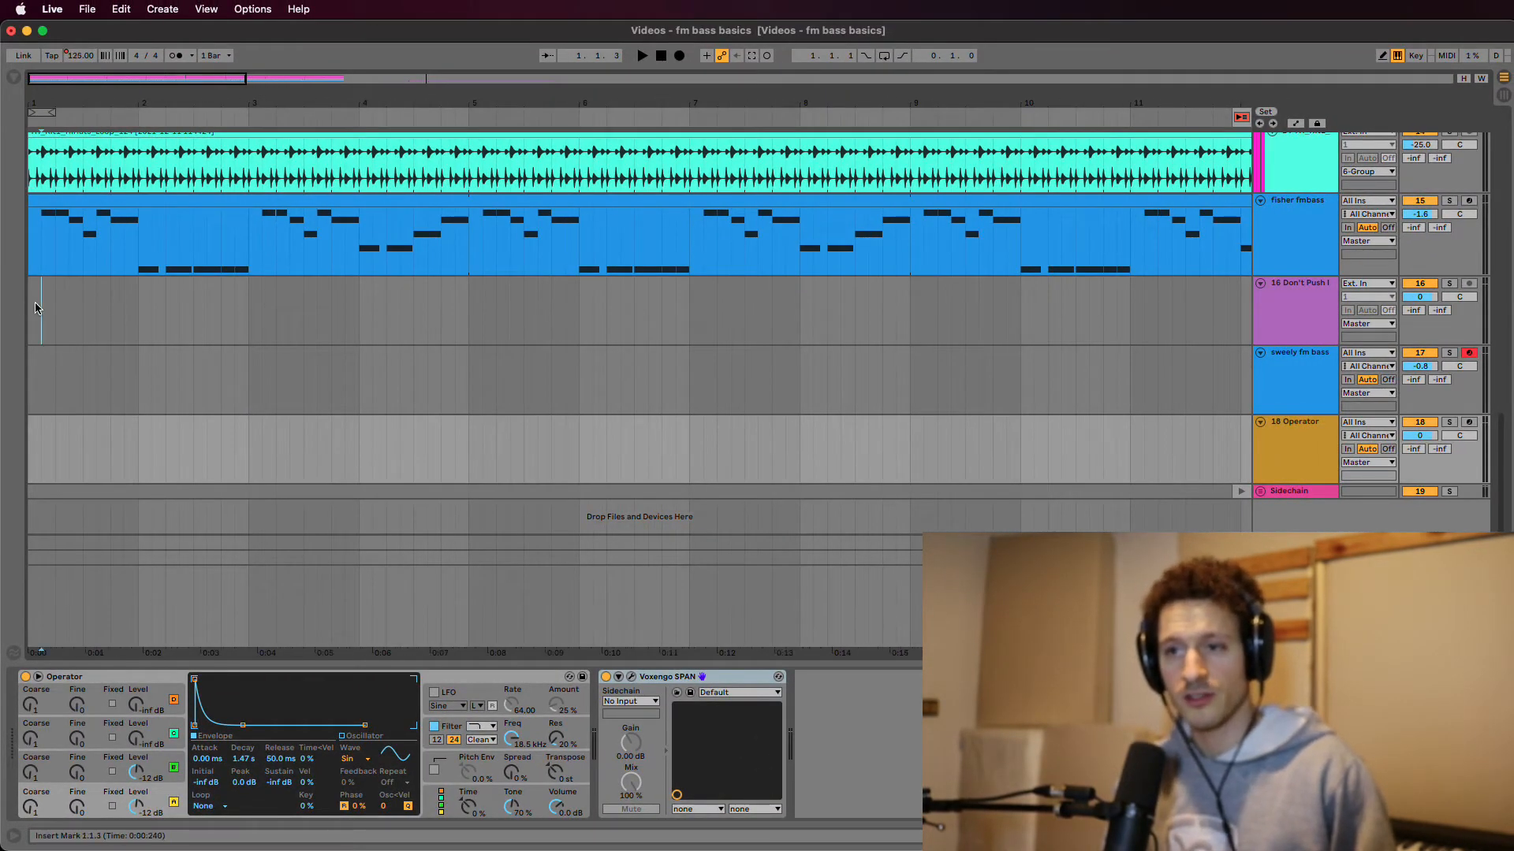
pyautogui.moveTo(82, 55); pyautogui.dragTo(87, 63)
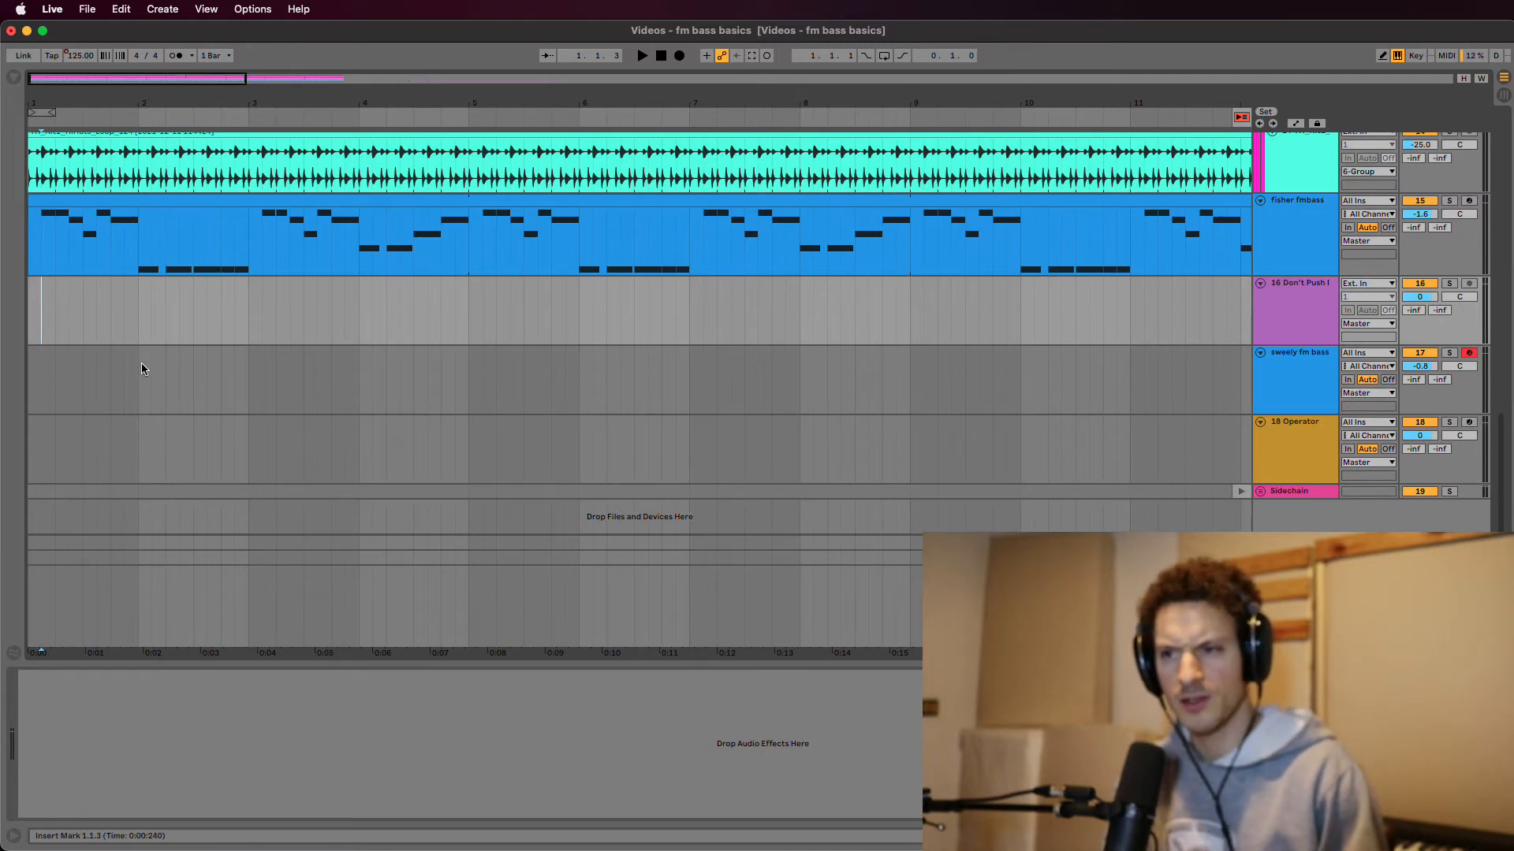
pyautogui.scroll(10, 164, 376)
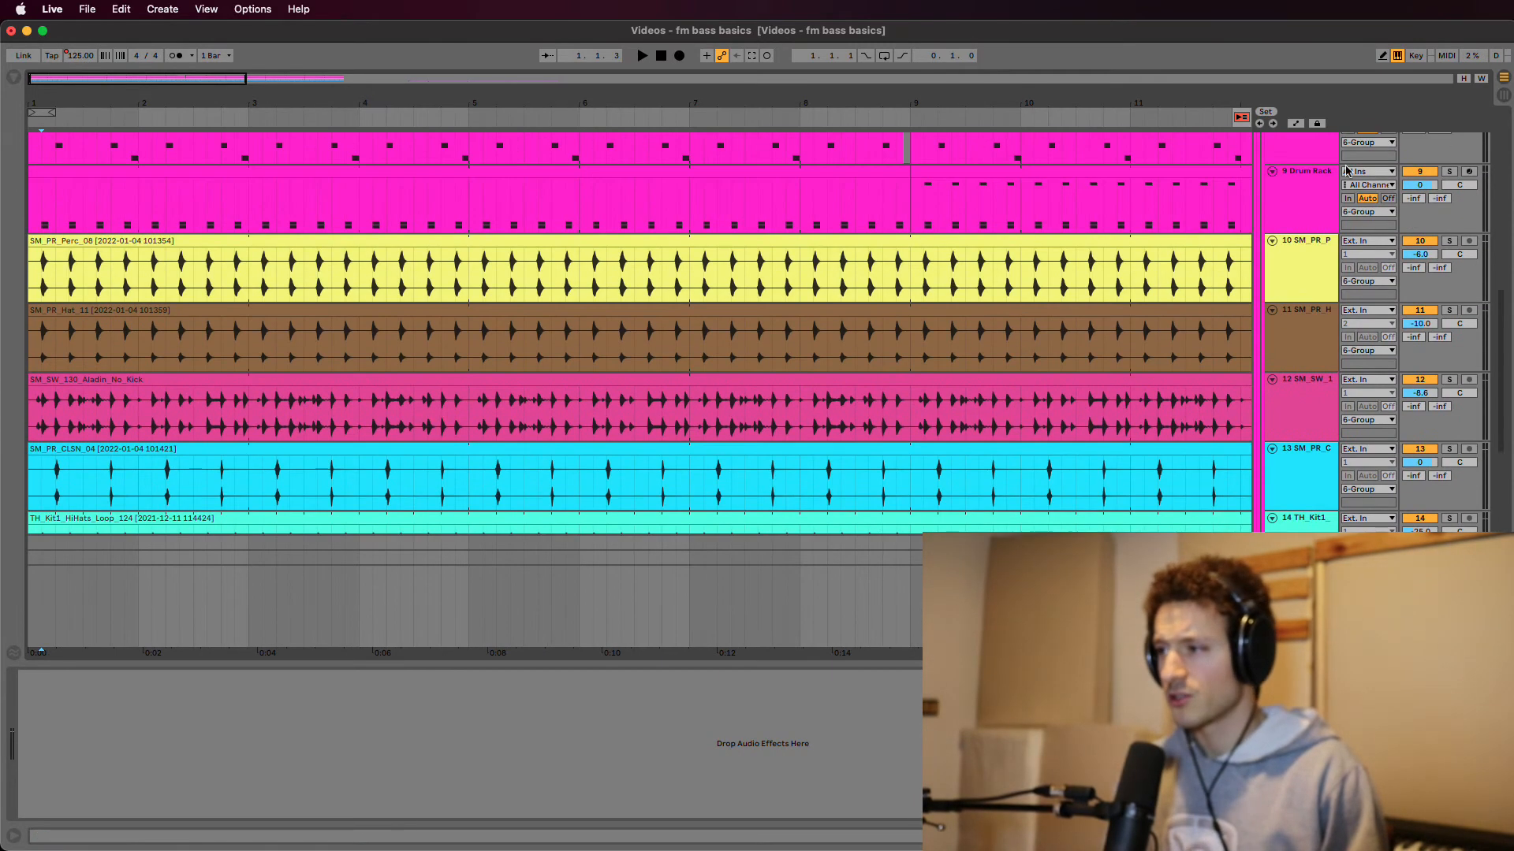
pyautogui.scroll(15, 1268, 158)
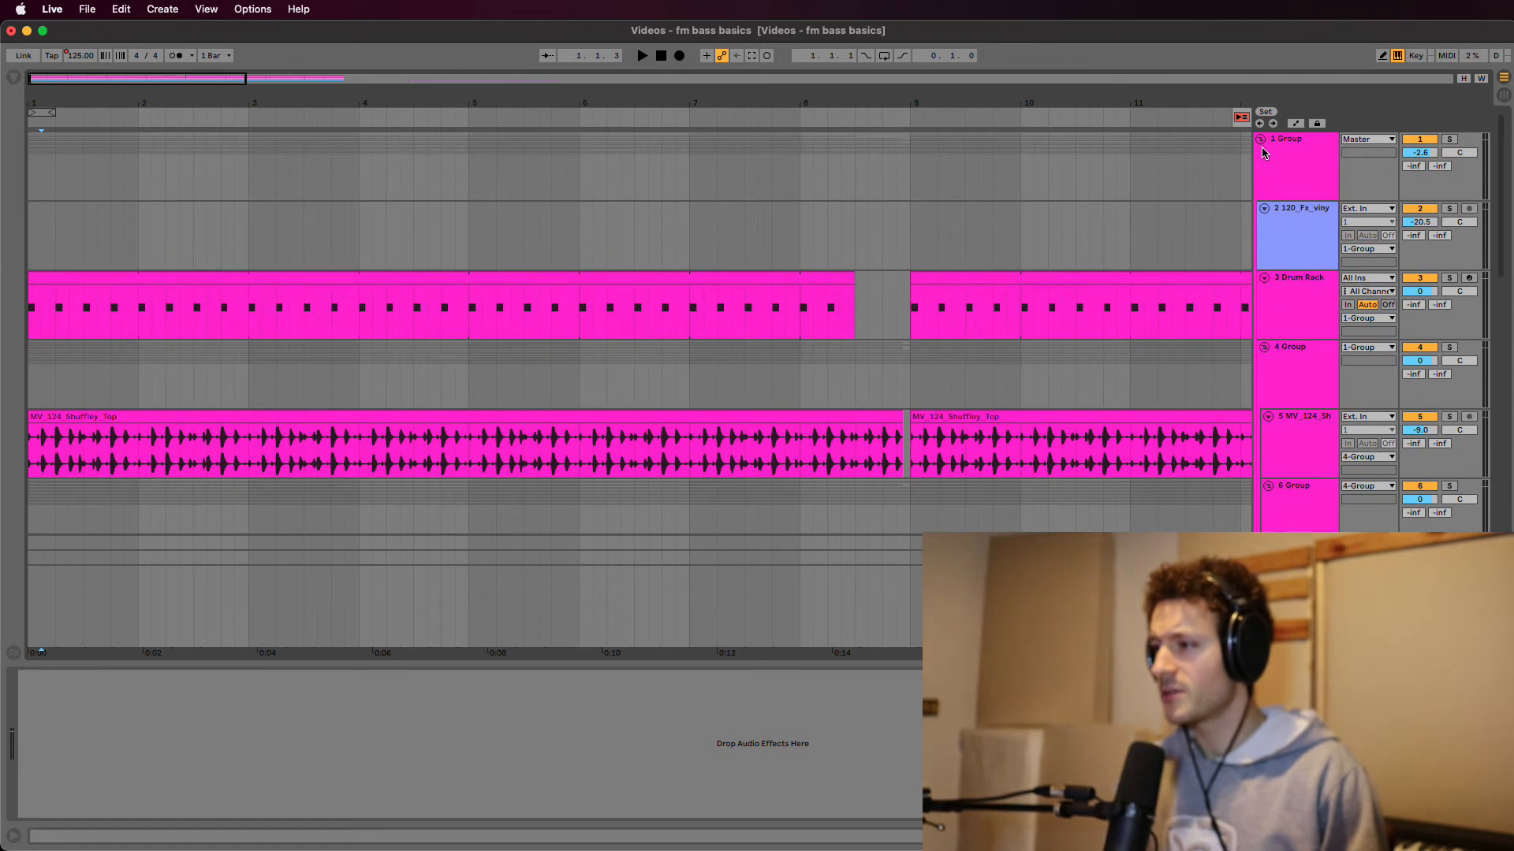
# Fold 1 Group and play the fisher fmbass reference clip with its Operator shown.
pyautogui.click(1260, 139)
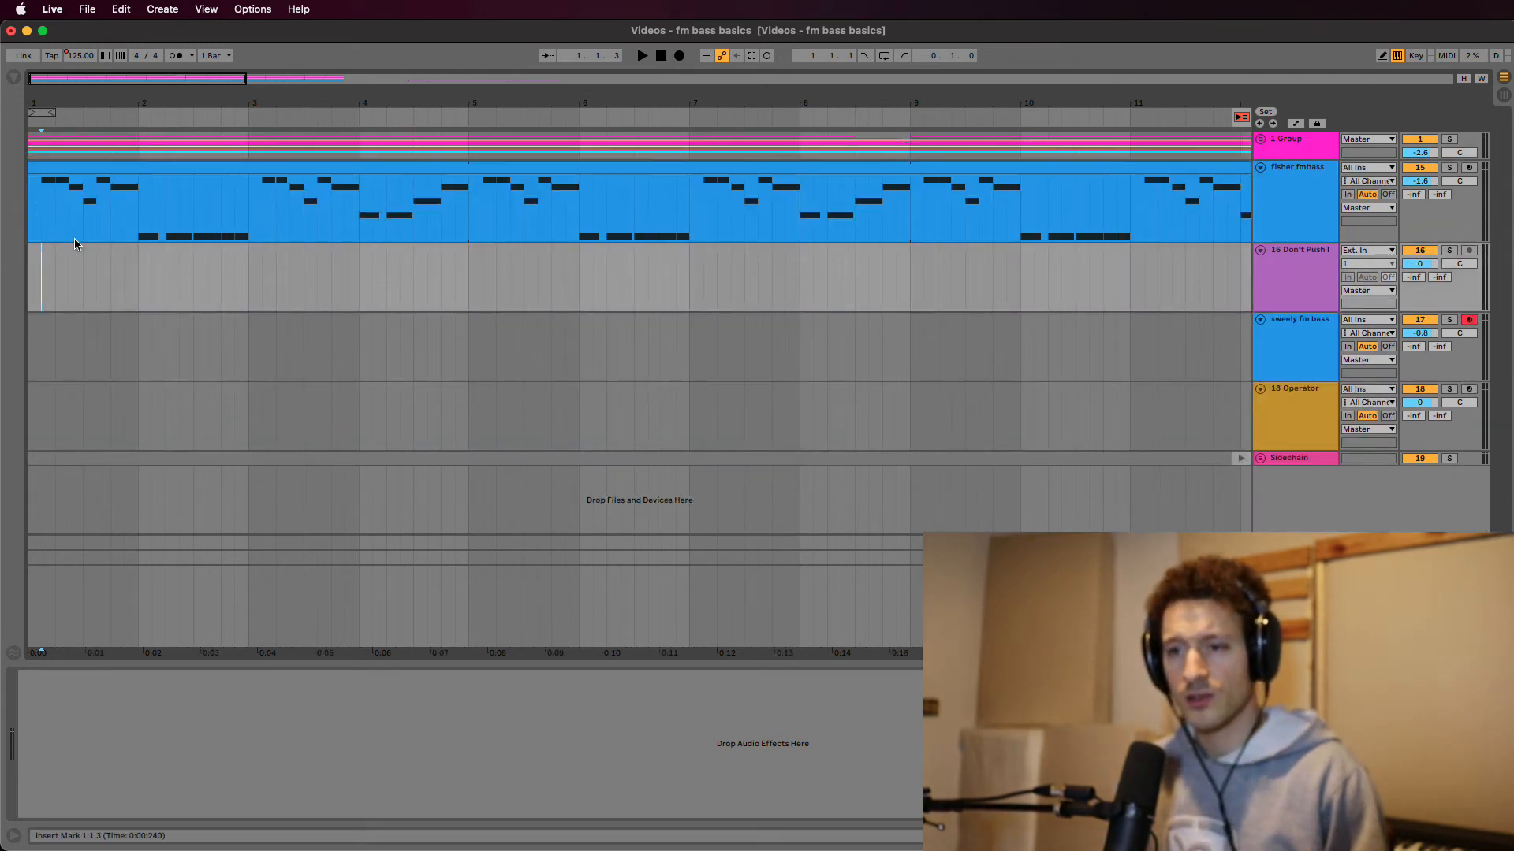
pyautogui.click(31, 210)
pyautogui.press('space')
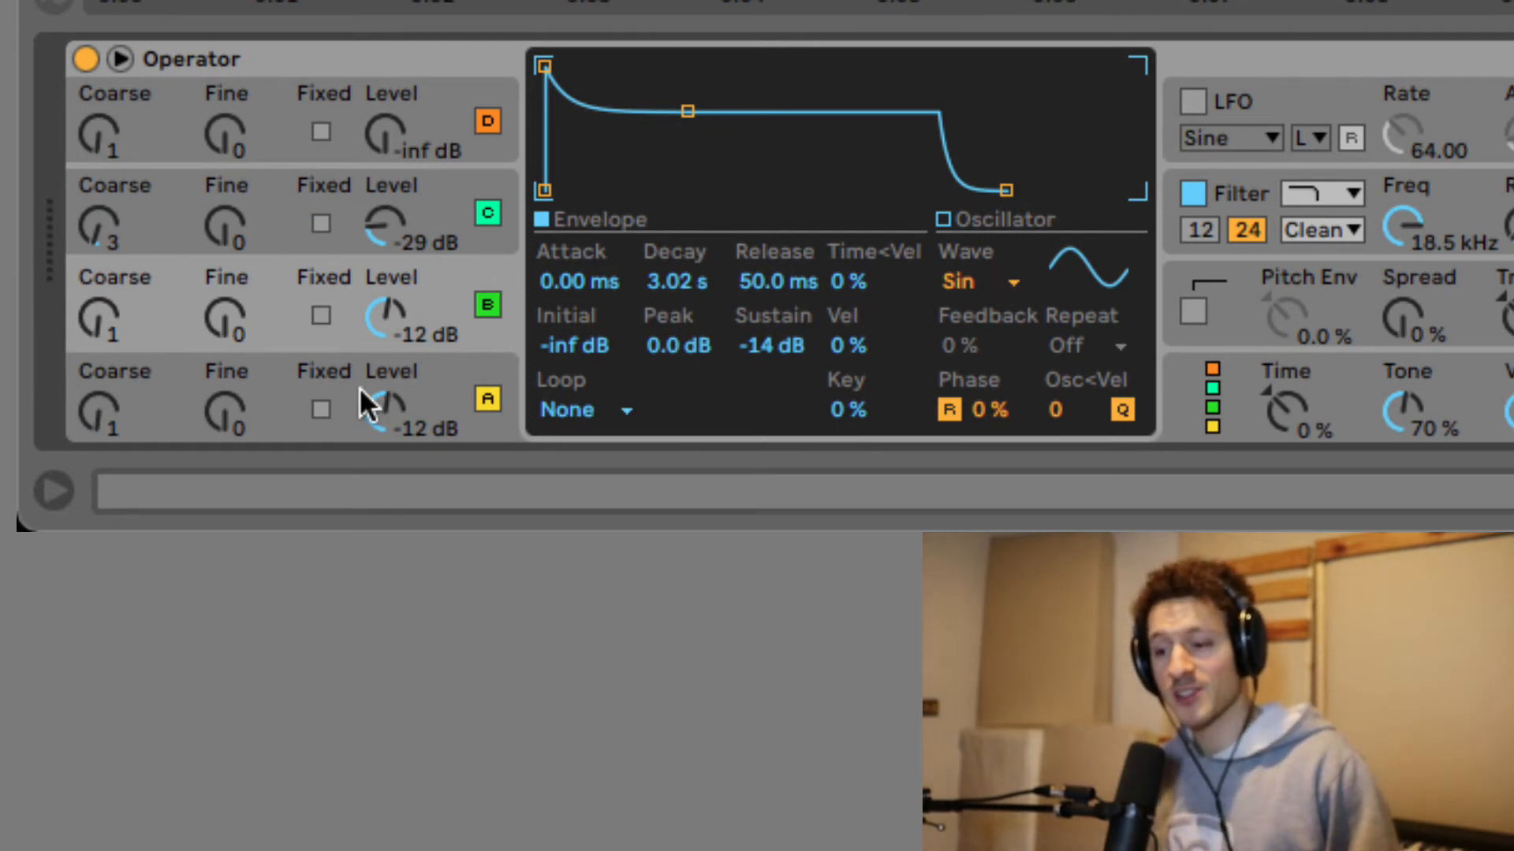
# Inspect the reference Operator's B and C envelopes, including C's 10.9 ms pluck, ending on operator A.
pyautogui.click(276, 307)
pyautogui.click(276, 382)
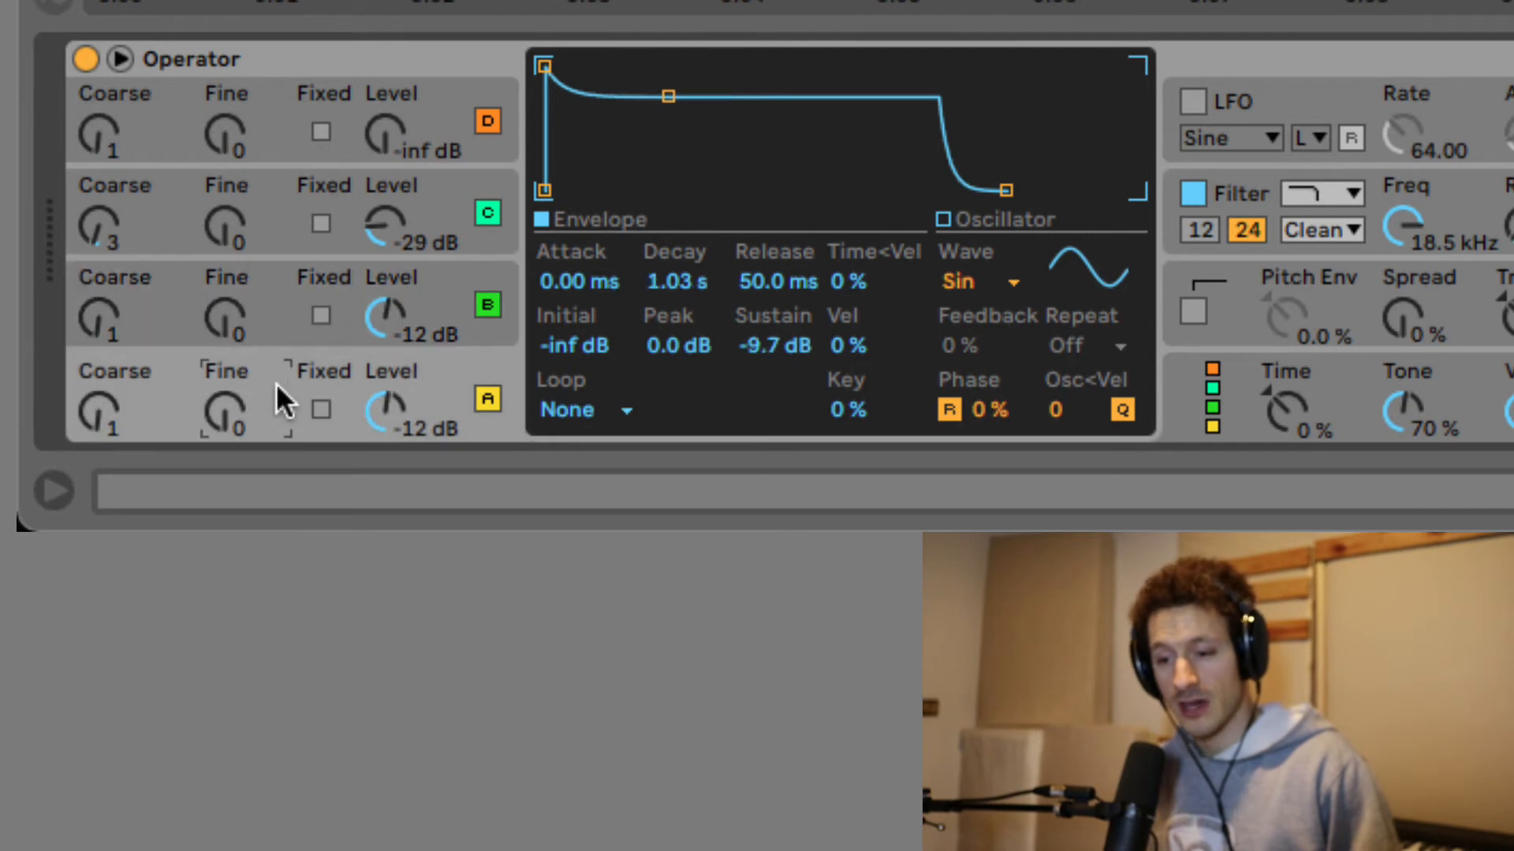
pyautogui.click(271, 289)
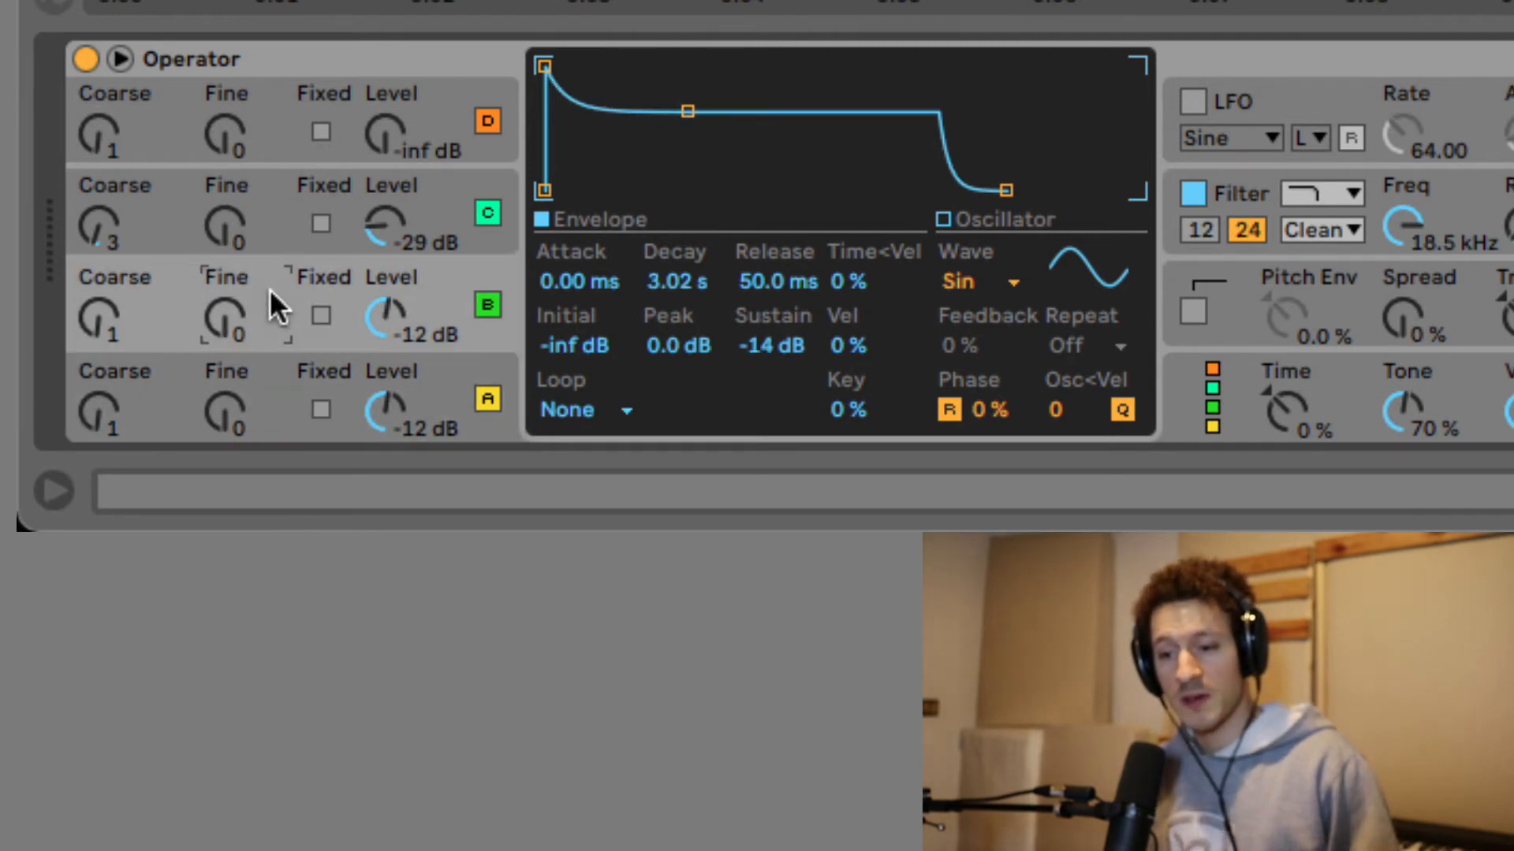
pyautogui.click(268, 225)
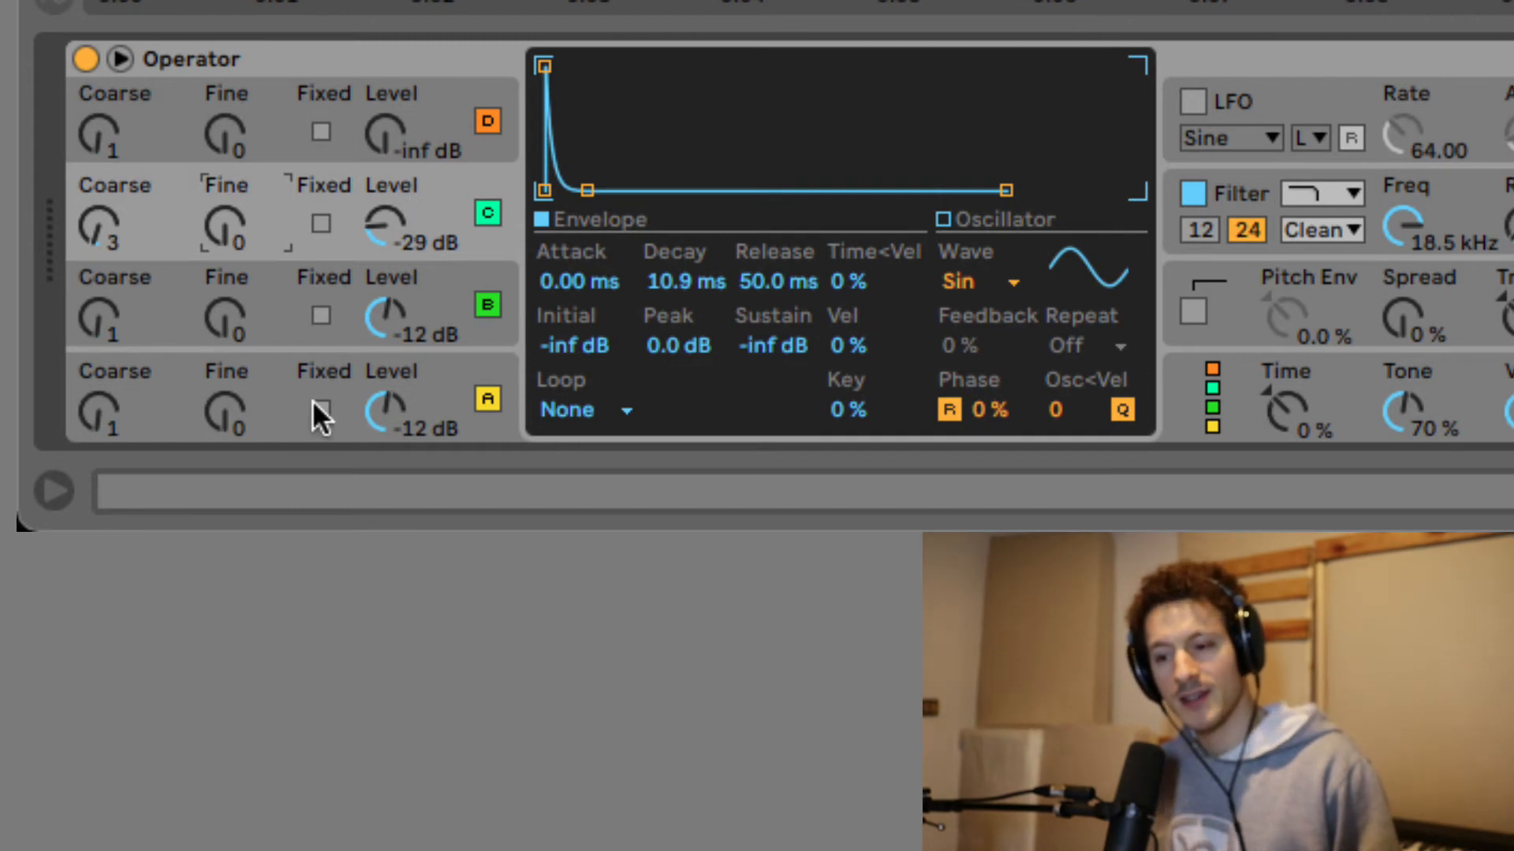
pyautogui.click(273, 383)
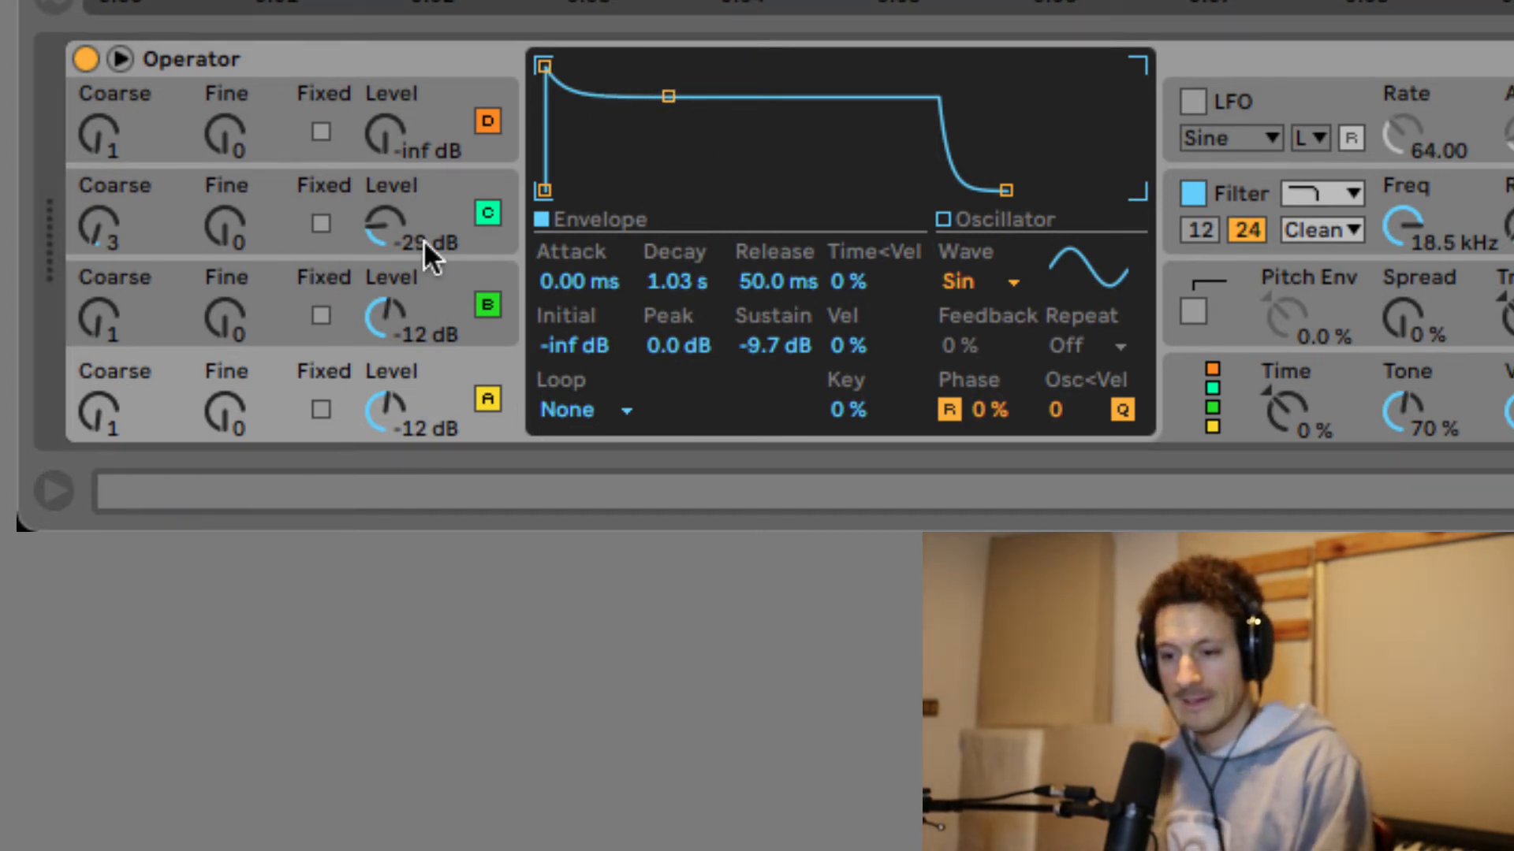
# Mute operators C and B in the reference patch to hear operator A alone.
pyautogui.click(489, 213)
pyautogui.click(487, 305)
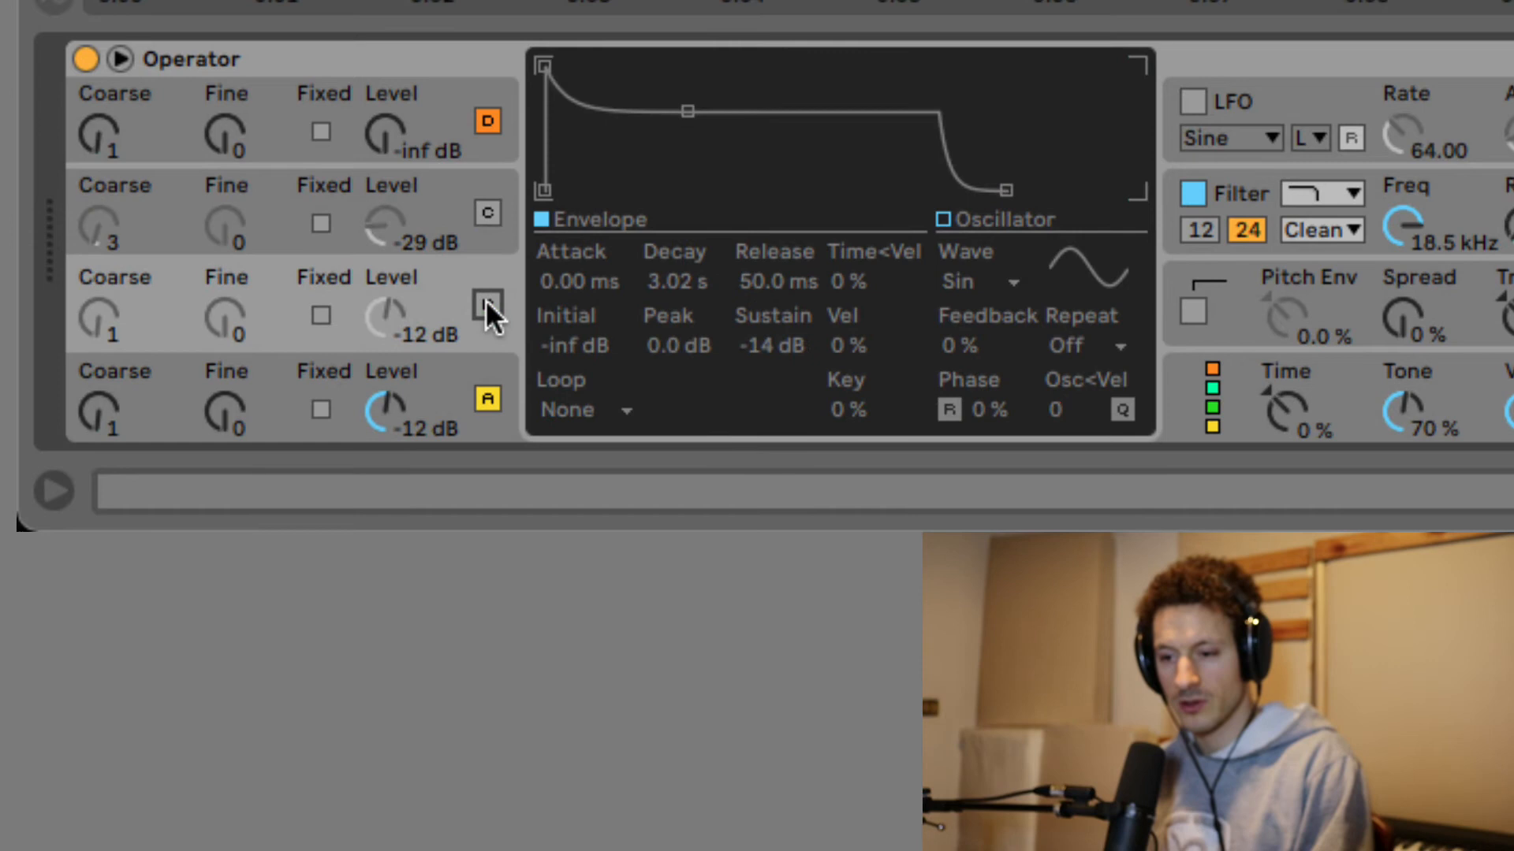
pyautogui.click(290, 382)
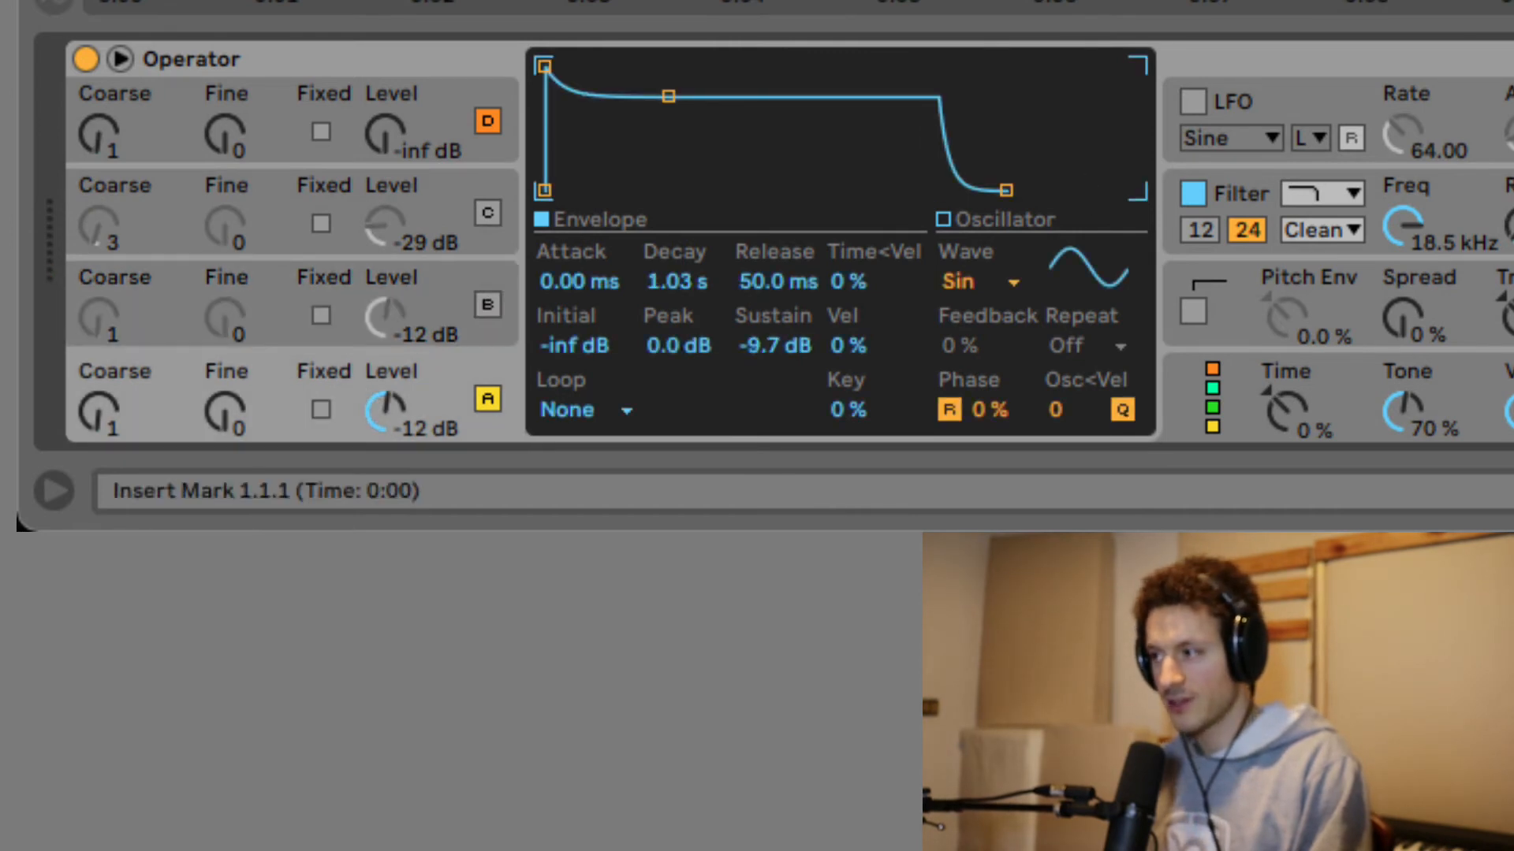
# Turn operators B and C back on, comparing A's and B's envelopes, ending on C's.
pyautogui.click(485, 306)
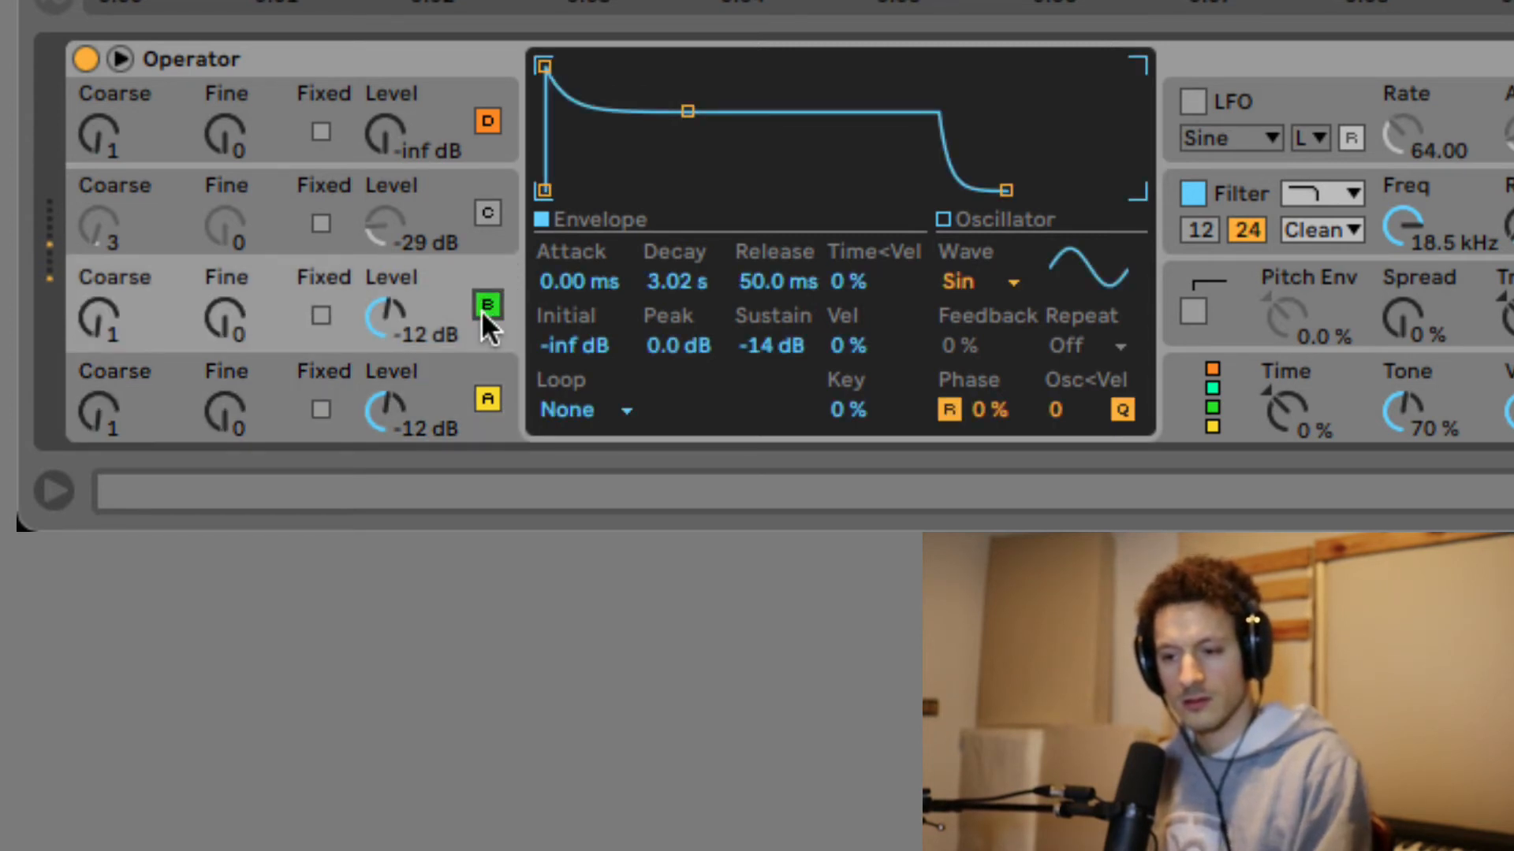
pyautogui.click(261, 365)
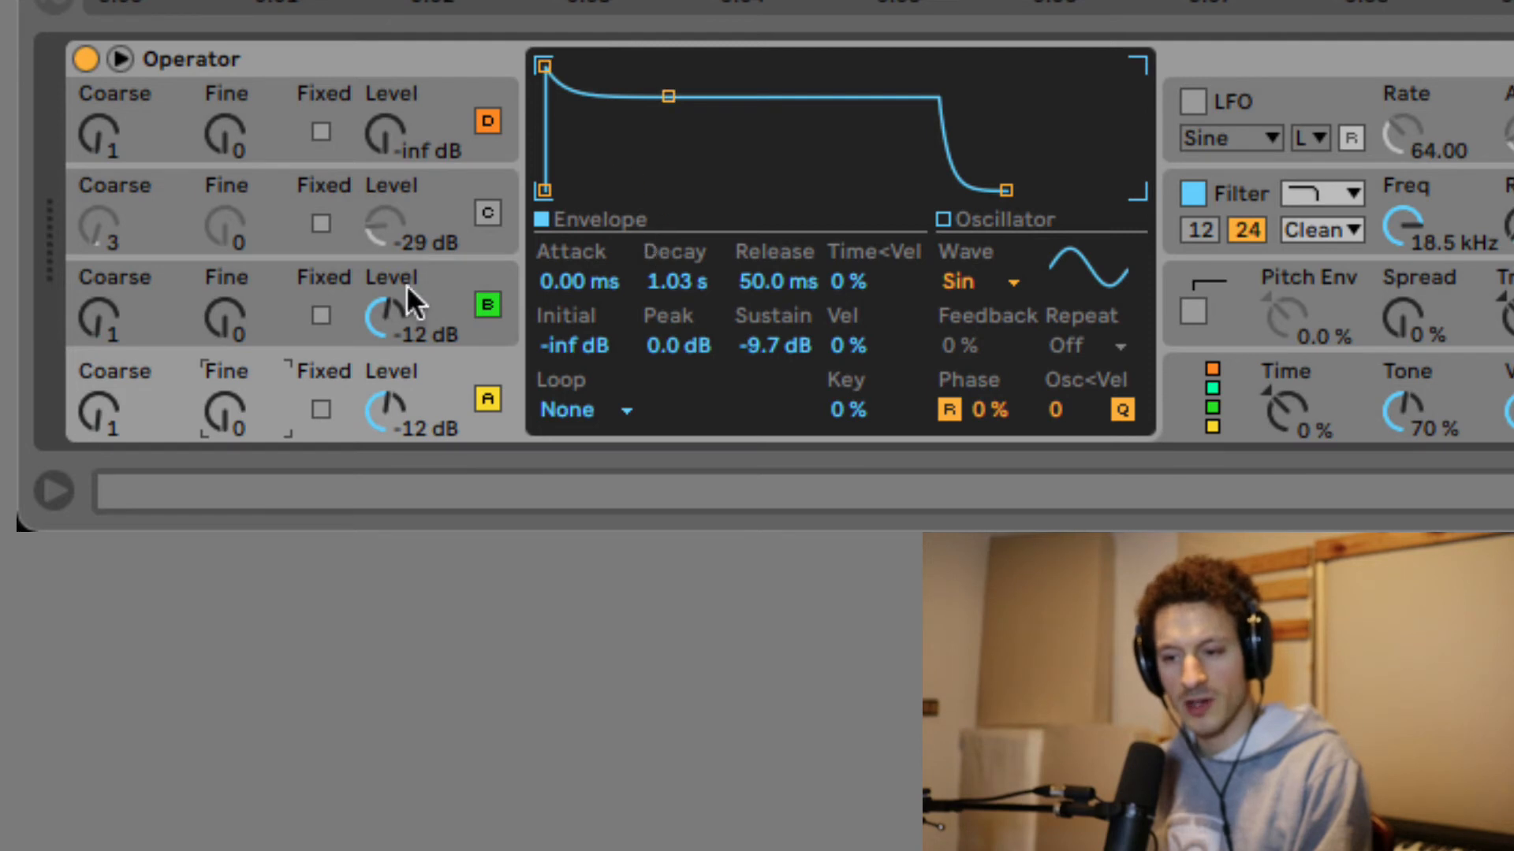
pyautogui.click(273, 289)
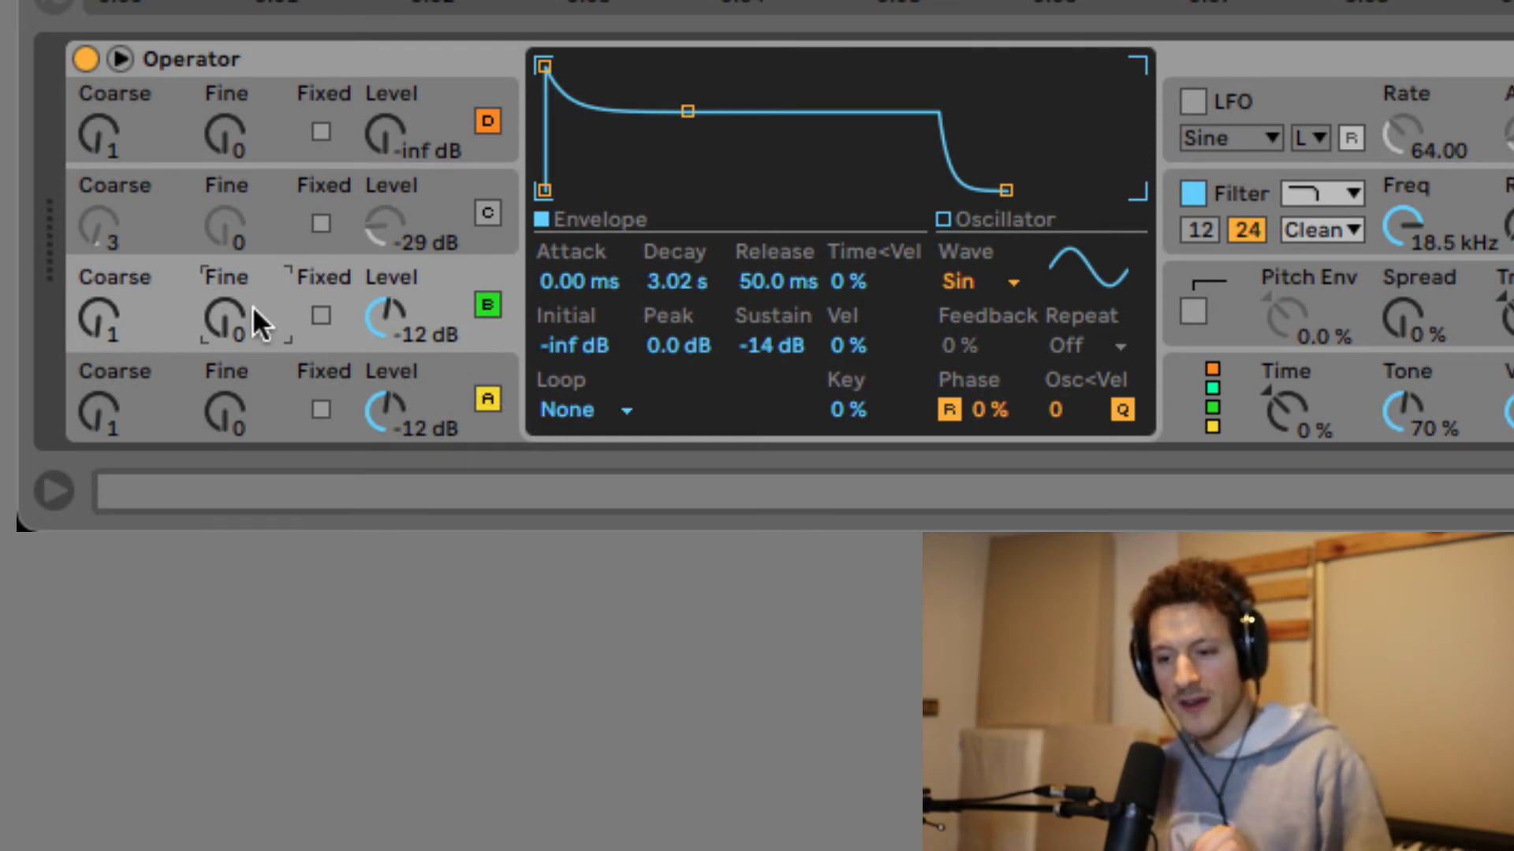
pyautogui.click(484, 214)
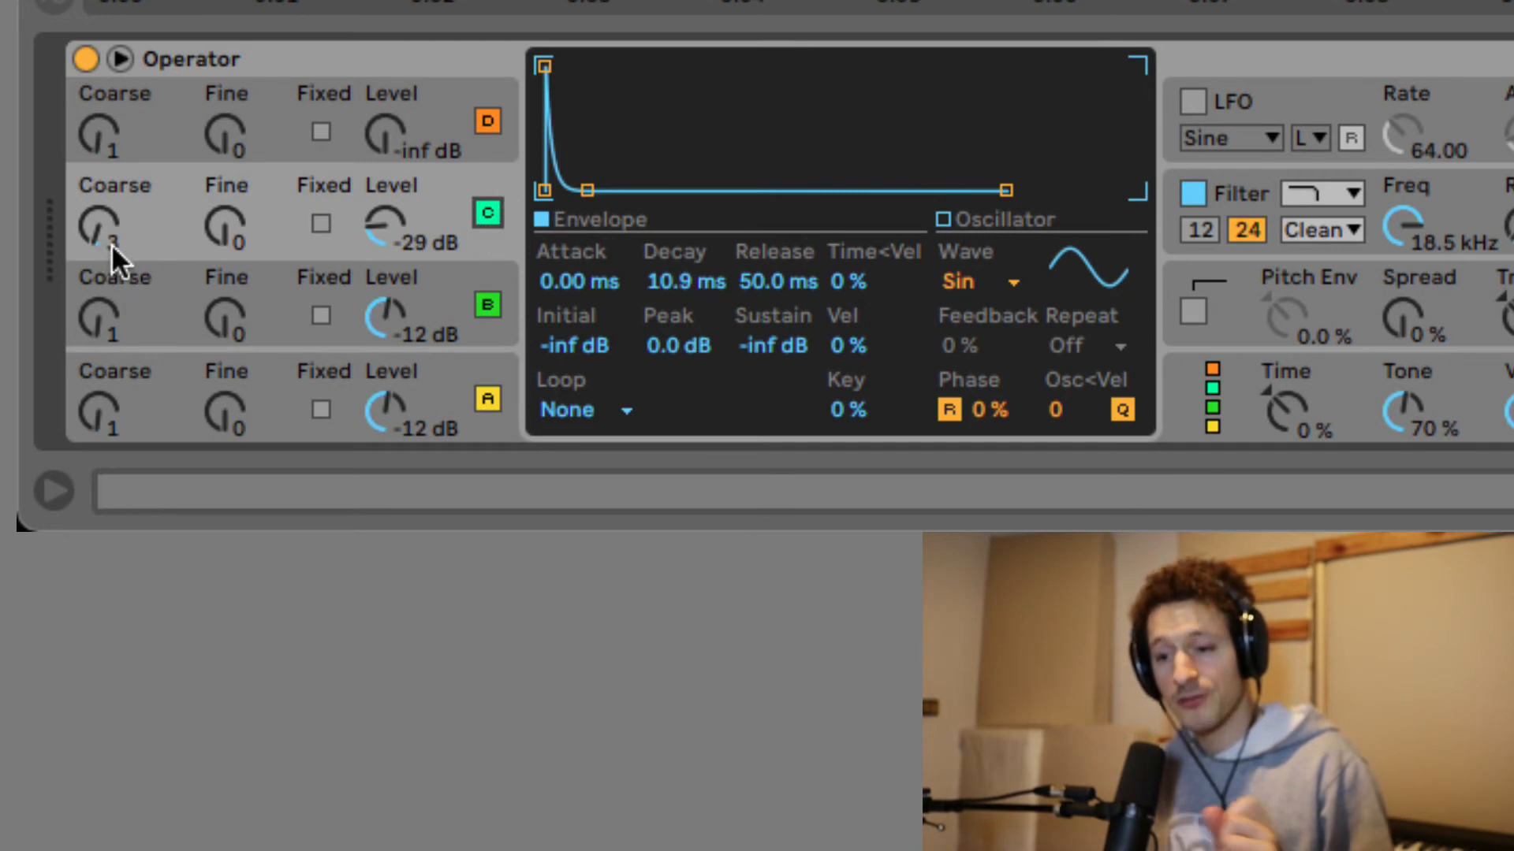